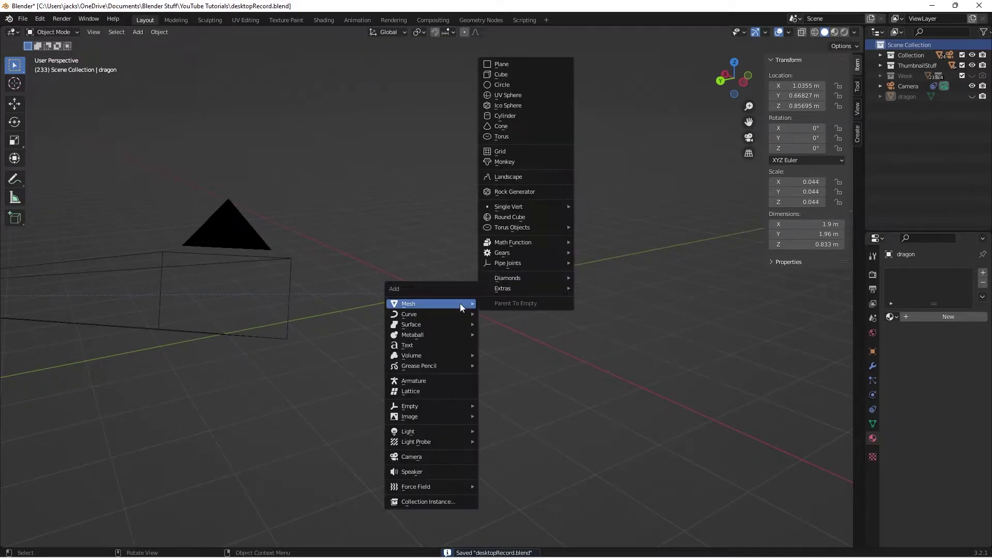
Step: Add a 1 m radius ico sphere with 5 subdivisions at the origin, shade it smooth and save the file
{"action": "left_click", "coordinate": [519, 105]}
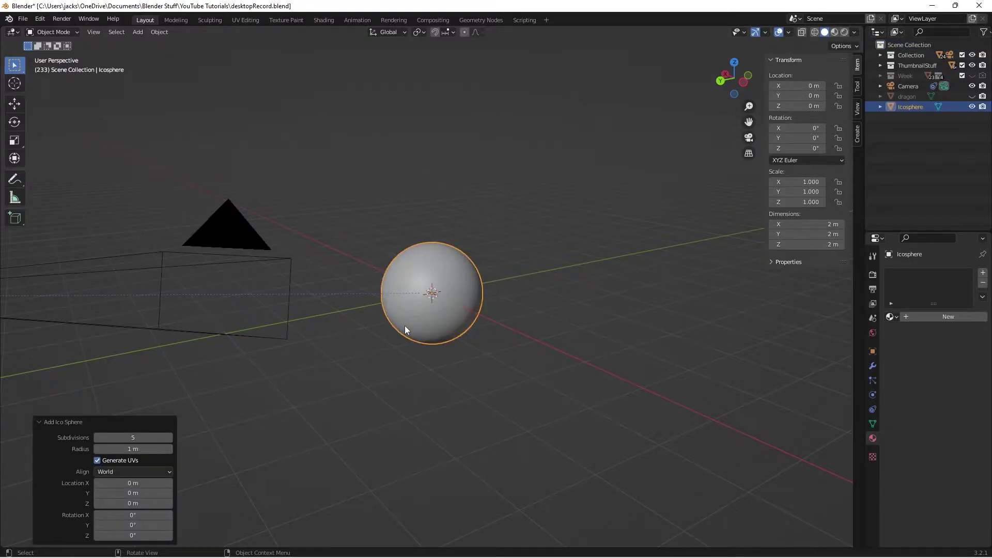
{"action": "middle_click_drag", "start_coordinate": [405, 326], "coordinate": [395, 336]}
{"action": "right_click", "coordinate": [430, 305]}
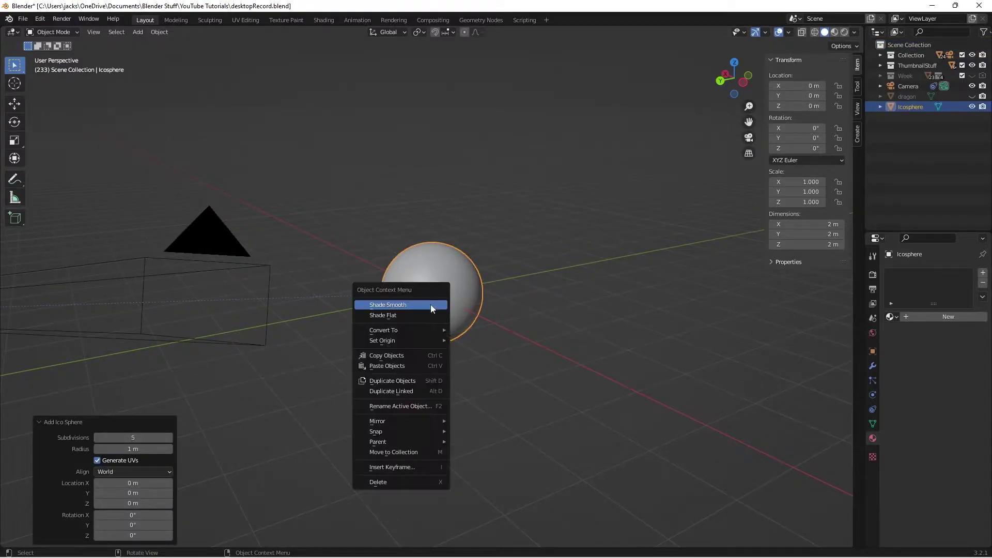
{"action": "left_click", "coordinate": [430, 305]}
{"action": "scroll", "coordinate": [508, 308], "scroll_direction": "up", "scroll_amount": 2}
{"action": "left_click", "coordinate": [503, 408]}
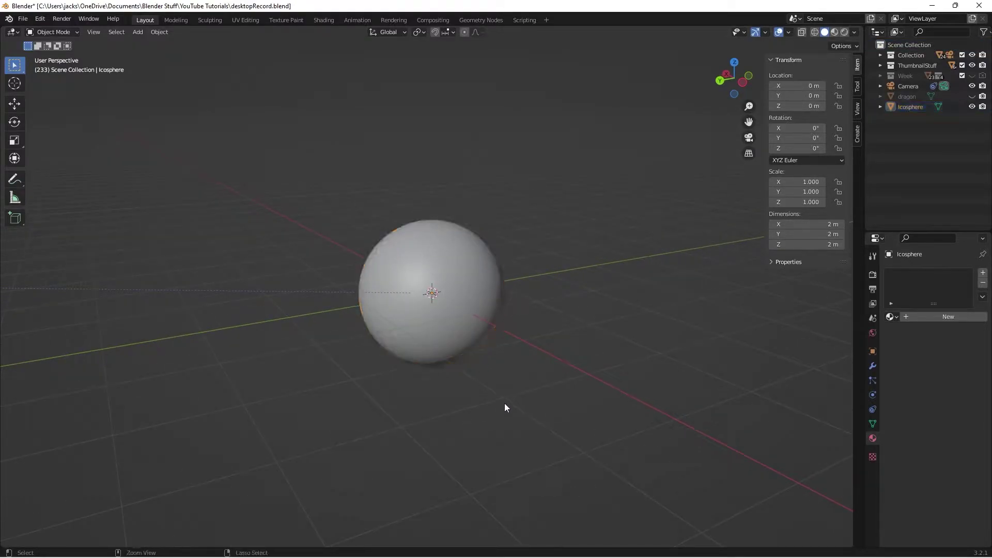
{"action": "key", "text": "ctrl+s"}
{"action": "left_click", "coordinate": [450, 332]}
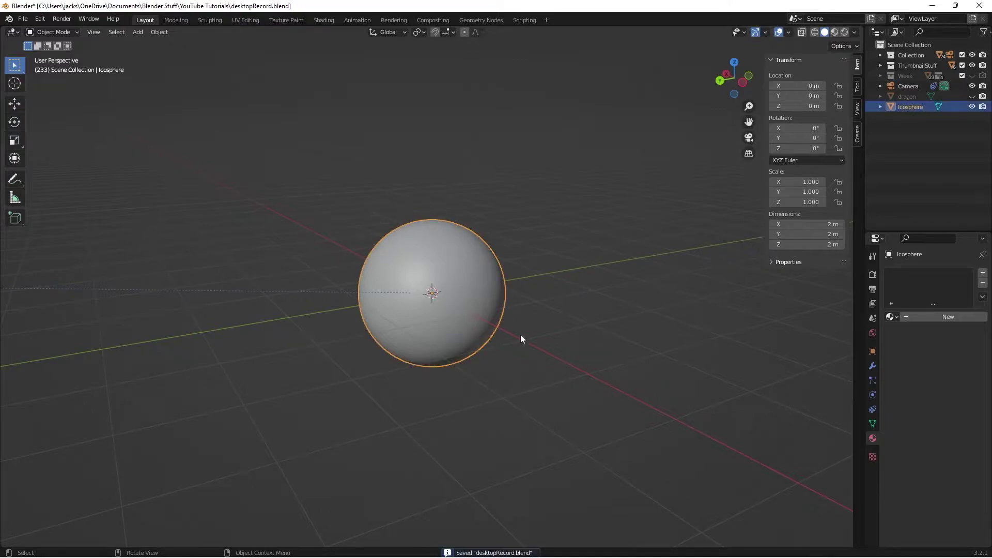
Step: Unhide the dragon model, focus the view on it and save the file
{"action": "left_click", "coordinate": [972, 96]}
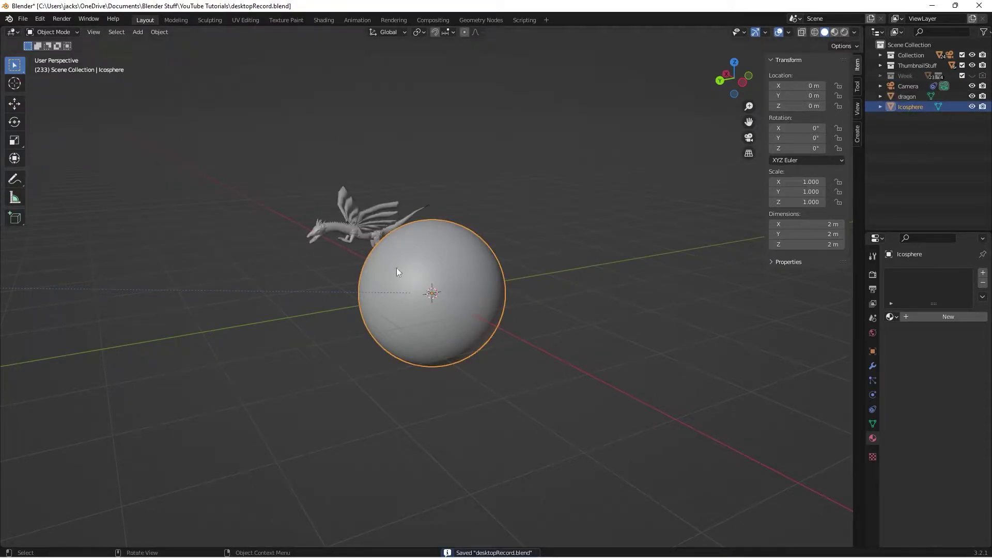
{"action": "left_click", "coordinate": [563, 313]}
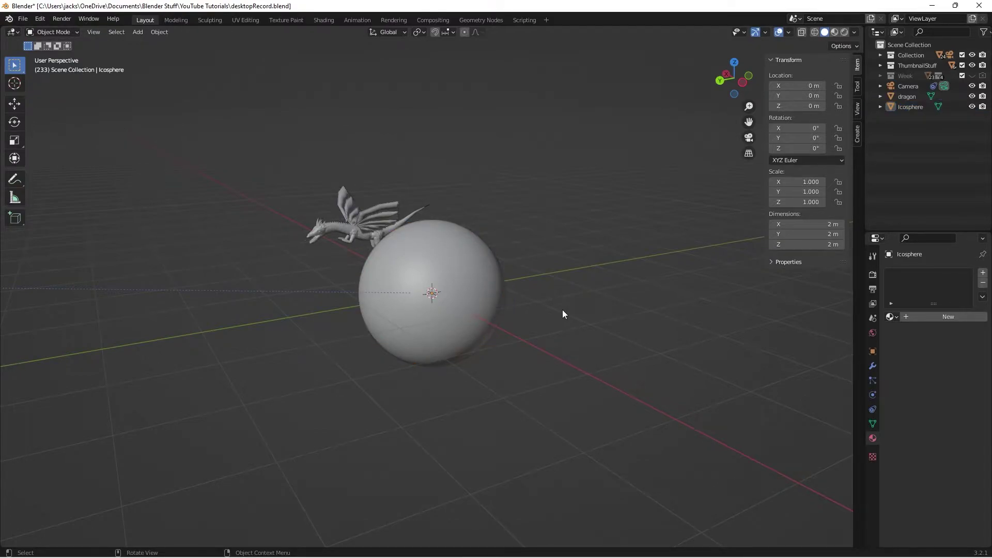
{"action": "middle_click_drag", "start_coordinate": [405, 337], "coordinate": [362, 279]}
{"action": "left_click", "coordinate": [345, 242]}
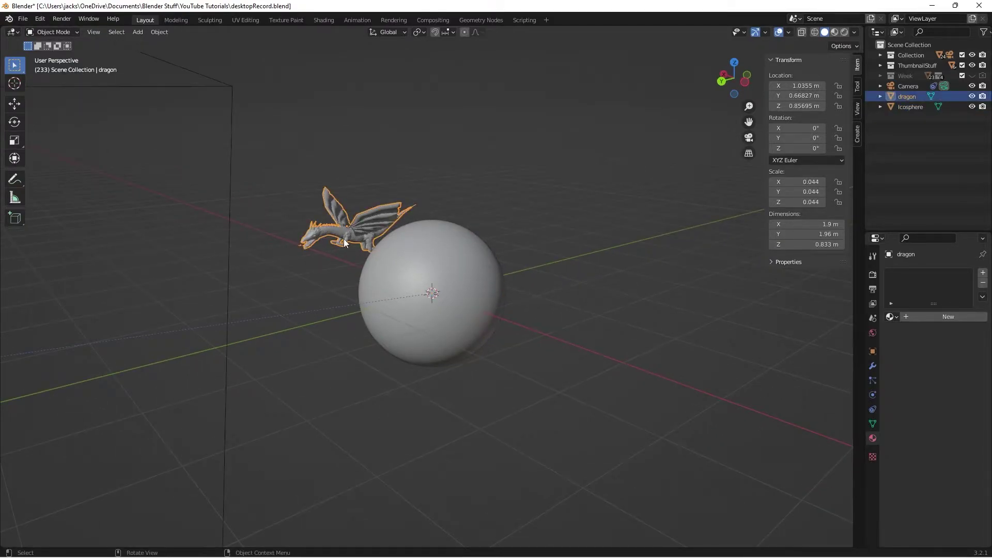
{"action": "key", "text": "KP_Decimal"}
{"action": "scroll", "coordinate": [376, 269], "scroll_direction": "up", "scroll_amount": 2}
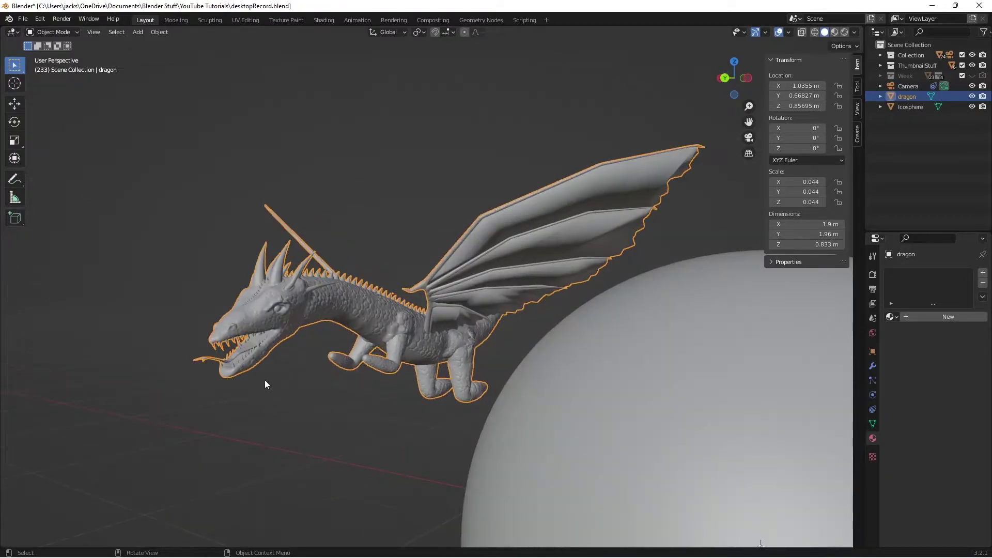
{"action": "left_click", "coordinate": [392, 446]}
{"action": "left_click", "coordinate": [403, 342]}
{"action": "left_click", "coordinate": [383, 421]}
{"action": "left_click", "coordinate": [392, 322]}
{"action": "key", "text": "ctrl+s"}
{"action": "left_click", "coordinate": [380, 435]}
Step: Set the dragon's X, Y and Z location to 0 m so it sits at the center of the sphere
{"action": "scroll", "coordinate": [441, 368], "scroll_direction": "down", "scroll_amount": 3}
{"action": "middle_click_drag", "start_coordinate": [440, 368], "coordinate": [445, 327]}
{"action": "left_click", "coordinate": [413, 285]}
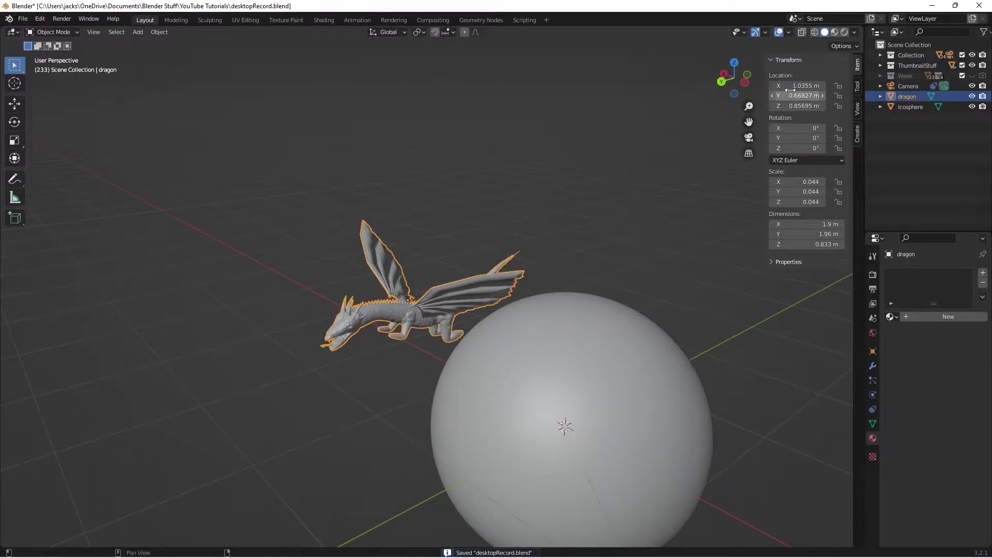
{"action": "left_click_drag", "start_coordinate": [794, 86], "coordinate": [793, 106]}
{"action": "key", "text": "Return"}
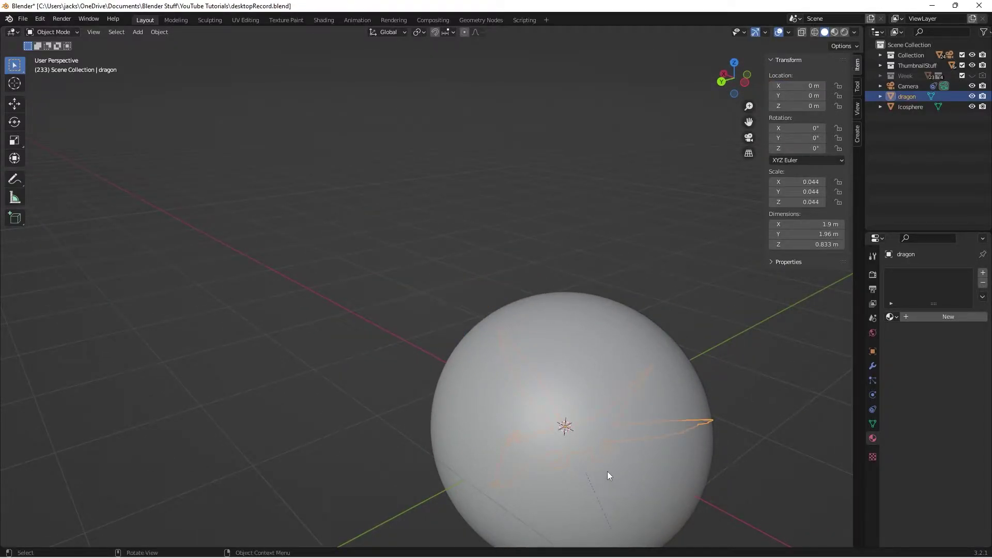
Step: Scale the dragon uniformly by about 0.72 so it fits inside the sphere, and save the file
{"action": "middle_click_drag", "start_coordinate": [607, 471], "coordinate": [570, 447]}
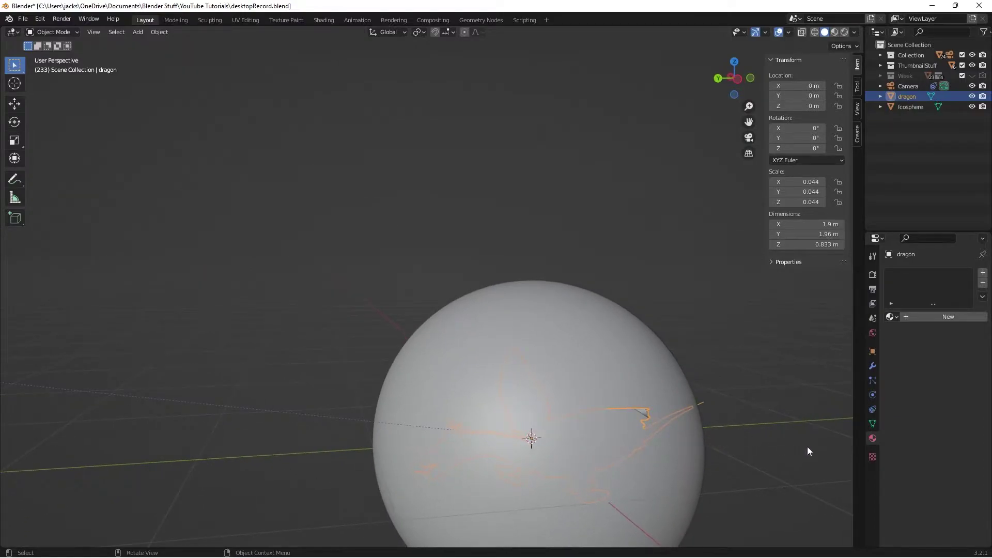
{"action": "key", "text": "s"}
{"action": "left_click", "coordinate": [718, 448]}
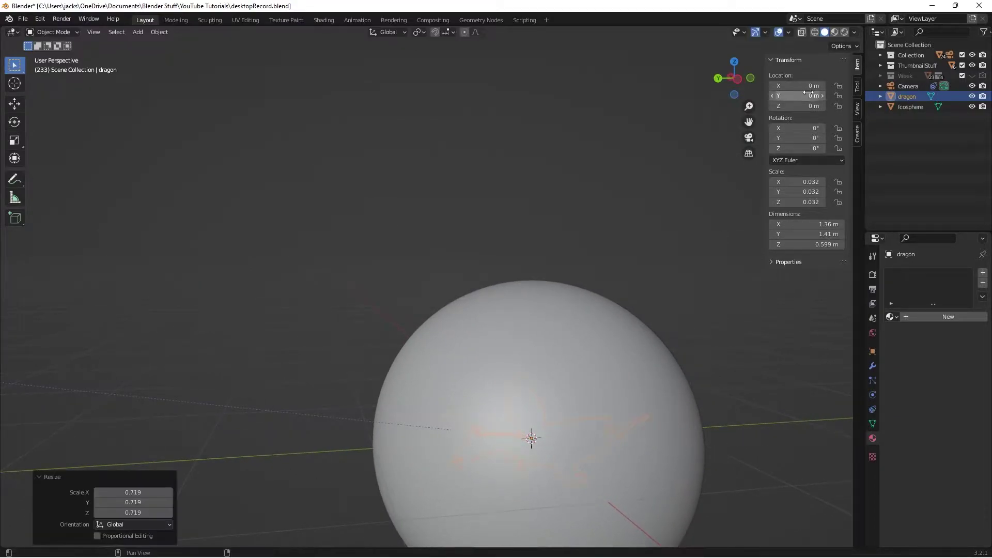
{"action": "middle_click_drag", "start_coordinate": [724, 249], "coordinate": [634, 357]}
{"action": "left_click", "coordinate": [542, 415]}
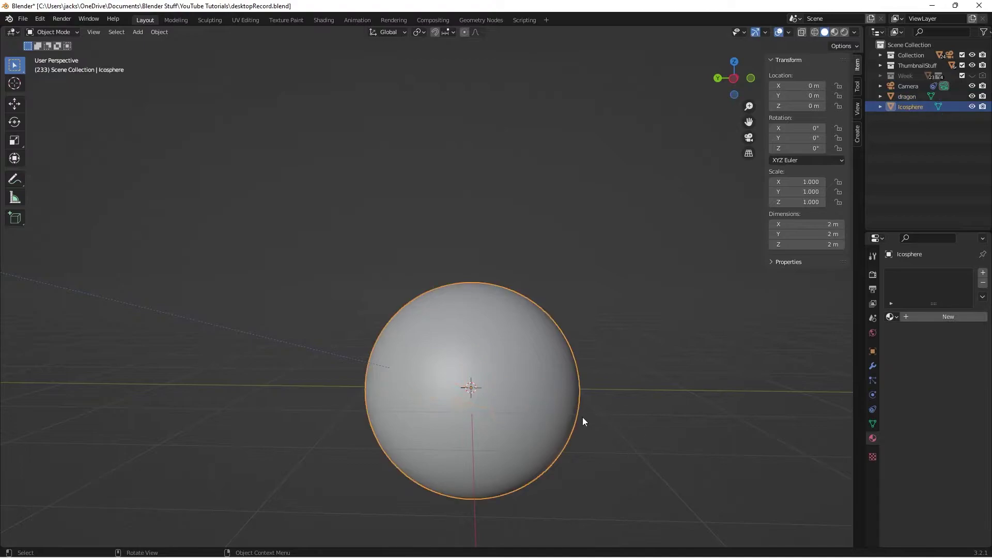
{"action": "key", "text": "ctrl+s"}
{"action": "left_click", "coordinate": [588, 389]}
Step: Look through the camera and switch to the Shading workspace with the node editor's sidebar hidden
{"action": "mouse_move", "coordinate": [588, 389]}
{"action": "middle_mouse_down"}
{"action": "mouse_move", "coordinate": [628, 393]}
{"action": "mouse_move", "coordinate": [586, 404]}
{"action": "middle_mouse_up"}
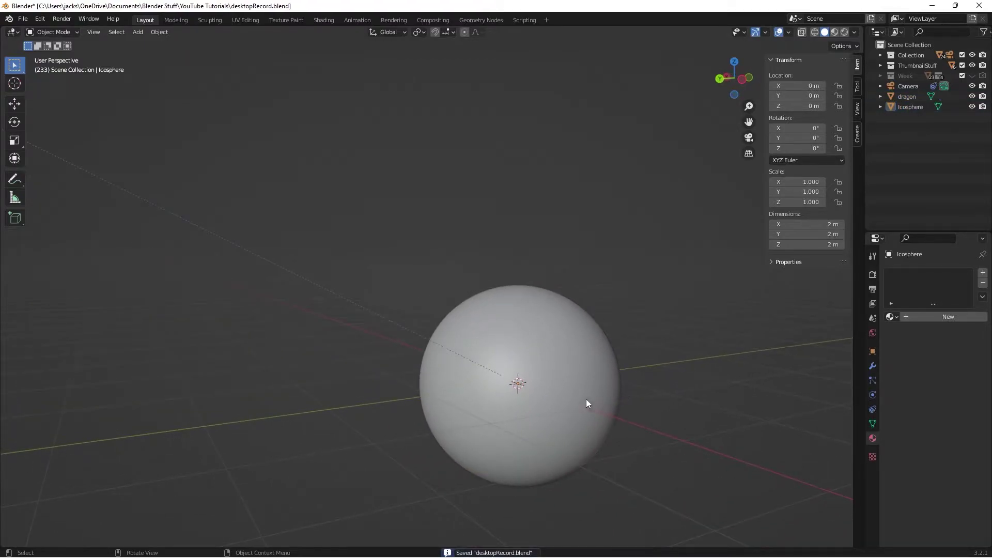
{"action": "key", "text": "KP_0"}
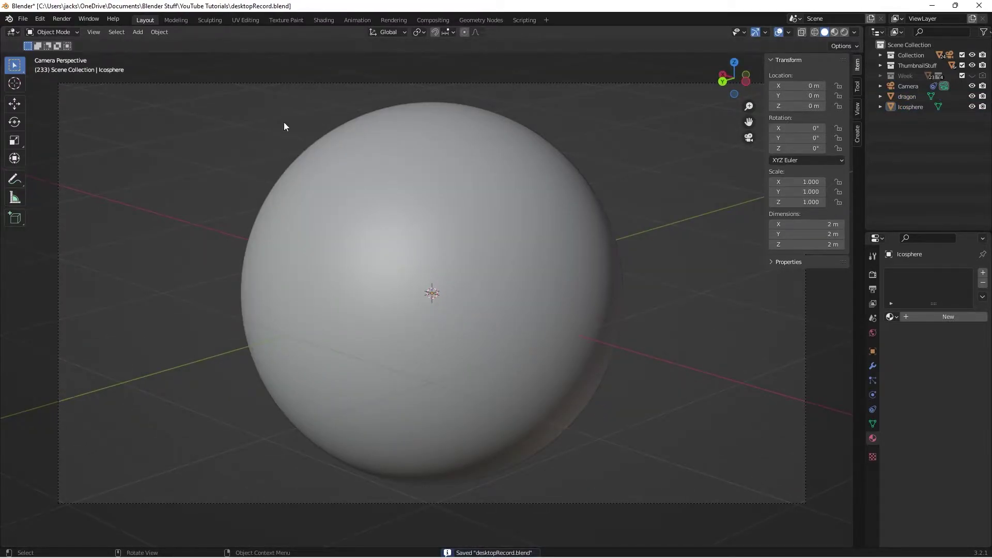
{"action": "left_click", "coordinate": [324, 19]}
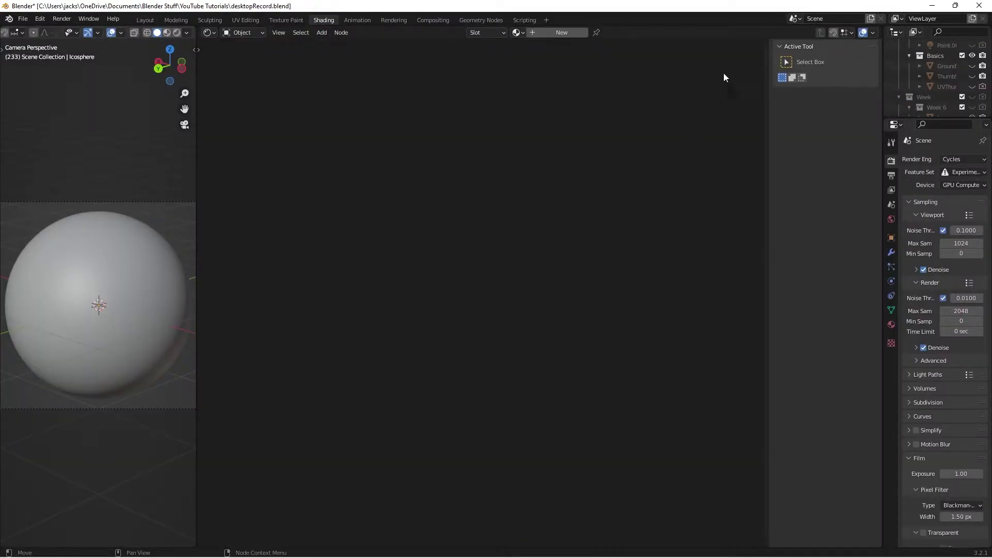
{"action": "key", "text": "n"}
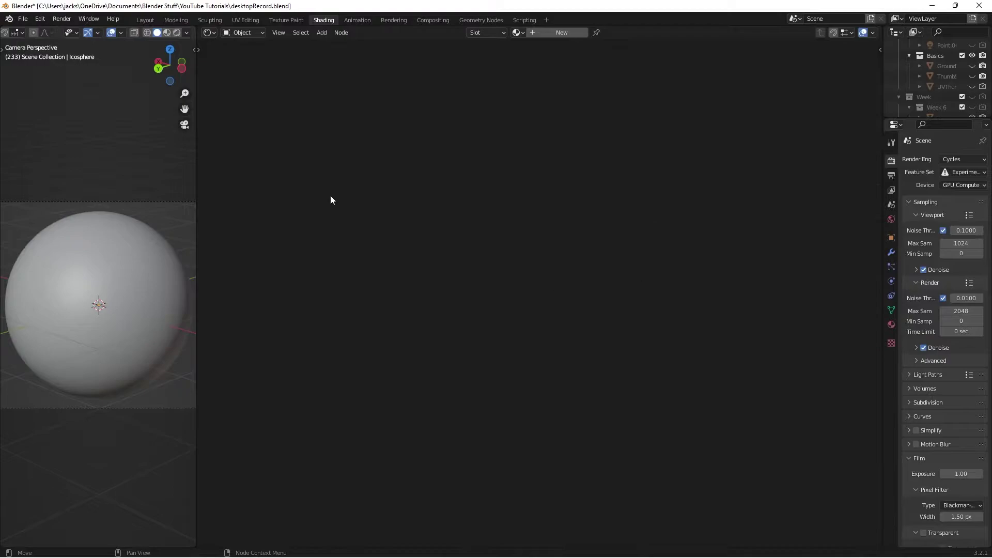
Step: Set the viewport to rendered shading, lit by the forest.exr studio light
{"action": "left_click", "coordinate": [174, 34]}
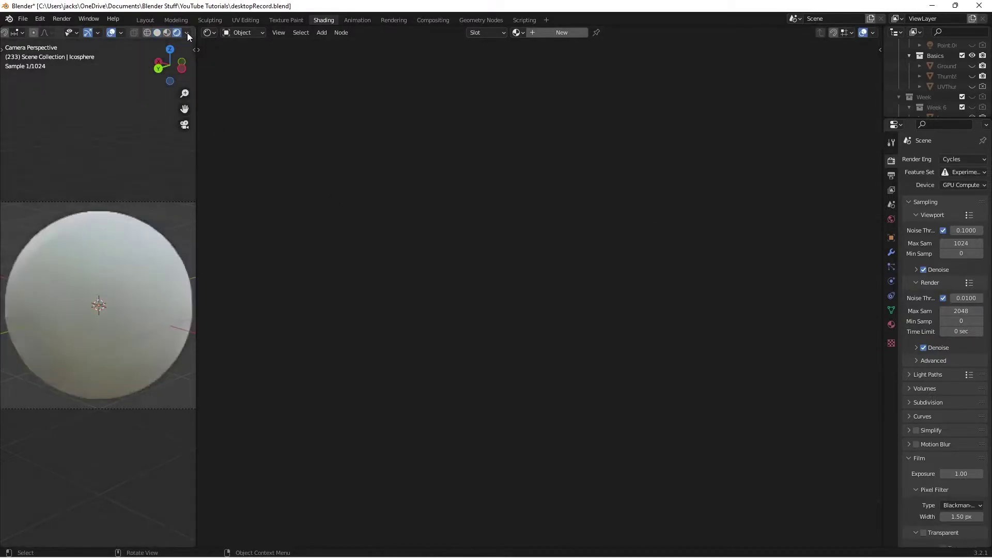
{"action": "left_click", "coordinate": [187, 32]}
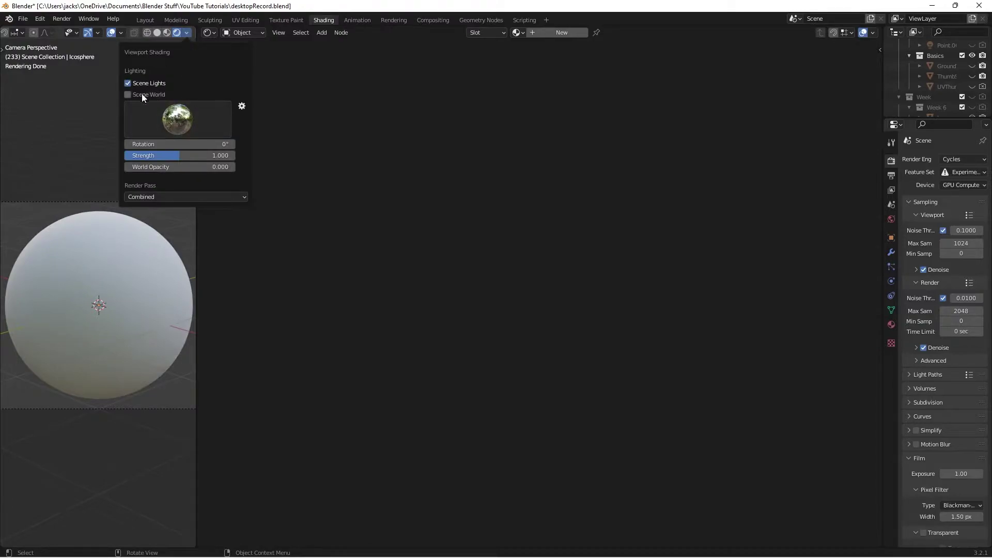
{"action": "left_click", "coordinate": [170, 118]}
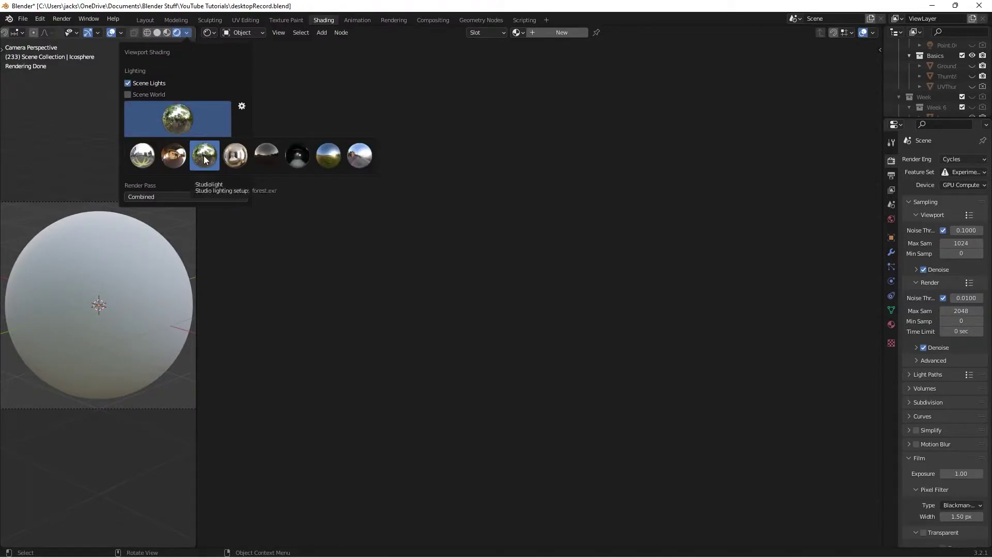
{"action": "left_click", "coordinate": [205, 160]}
Step: Create a new material on the ico sphere and name it amber
{"action": "left_click", "coordinate": [114, 281]}
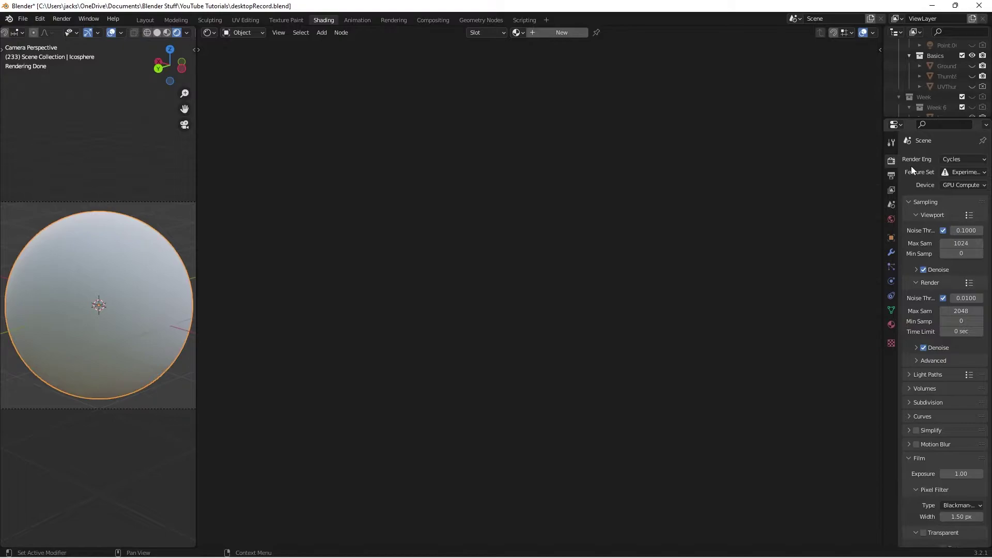
{"action": "left_click", "coordinate": [550, 33]}
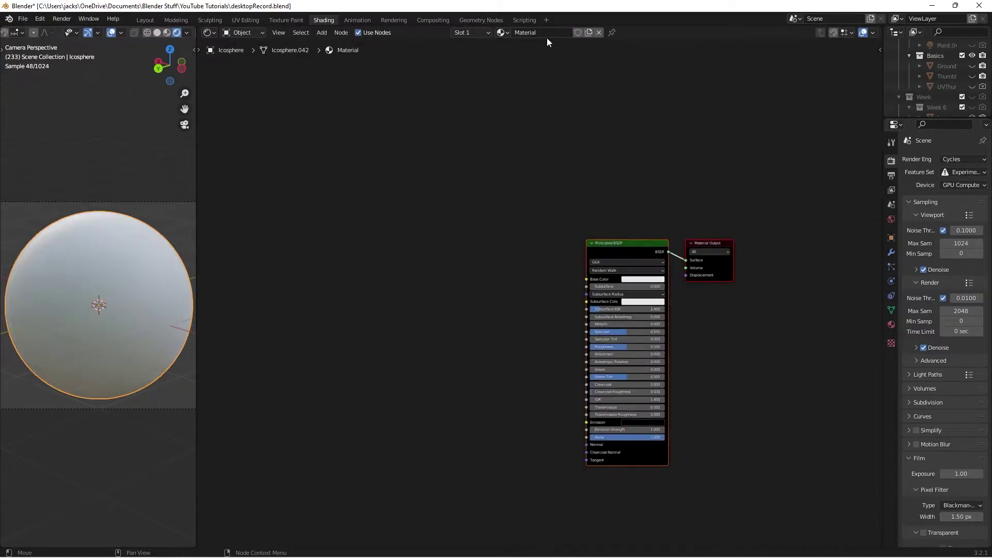
{"action": "double_click", "coordinate": [548, 33]}
{"action": "type", "text": "amber"}
{"action": "key", "text": "Return"}
Step: Set the Principled BSDF base color to hex FFBF00 and save the file
{"action": "middle_click_drag", "start_coordinate": [543, 287], "coordinate": [463, 257]}
{"action": "scroll", "coordinate": [447, 227], "scroll_direction": "up", "scroll_amount": 2}
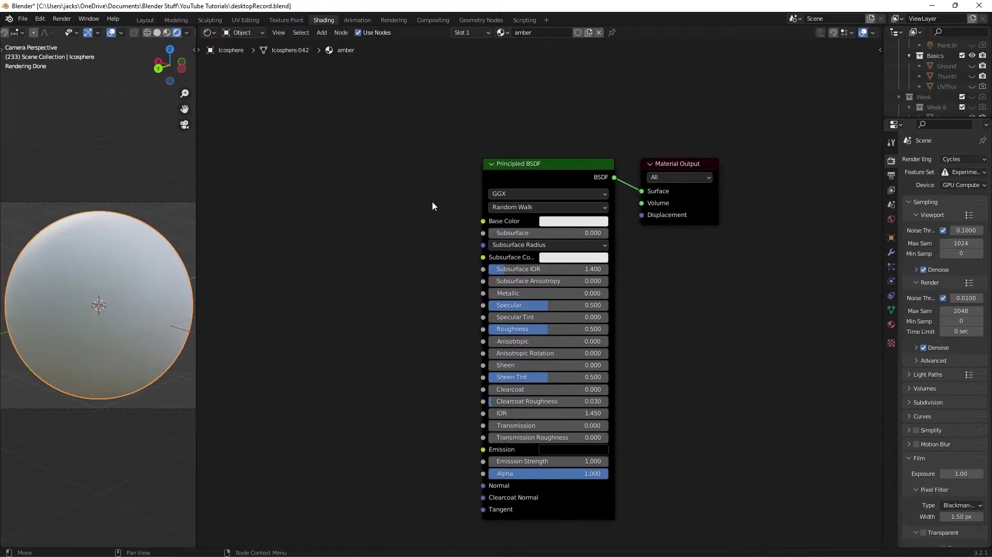
{"action": "middle_click_drag", "start_coordinate": [433, 202], "coordinate": [377, 237]}
{"action": "left_click", "coordinate": [537, 255]}
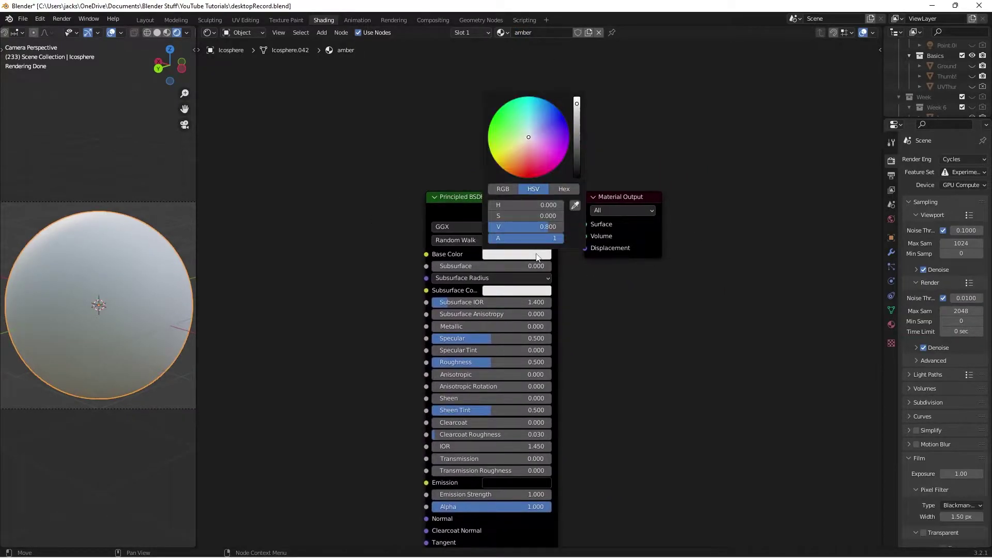
{"action": "left_click", "coordinate": [563, 190]}
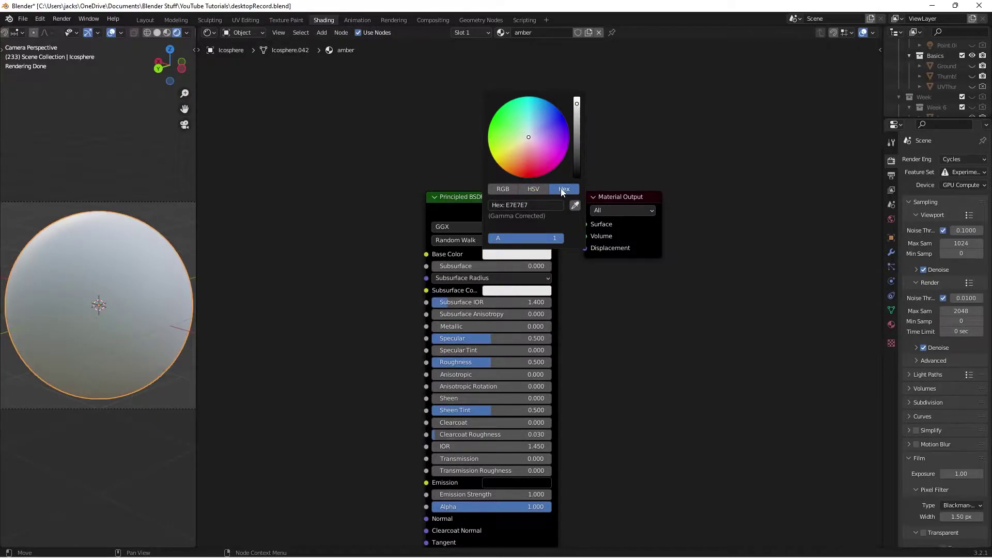
{"action": "left_click", "coordinate": [543, 205]}
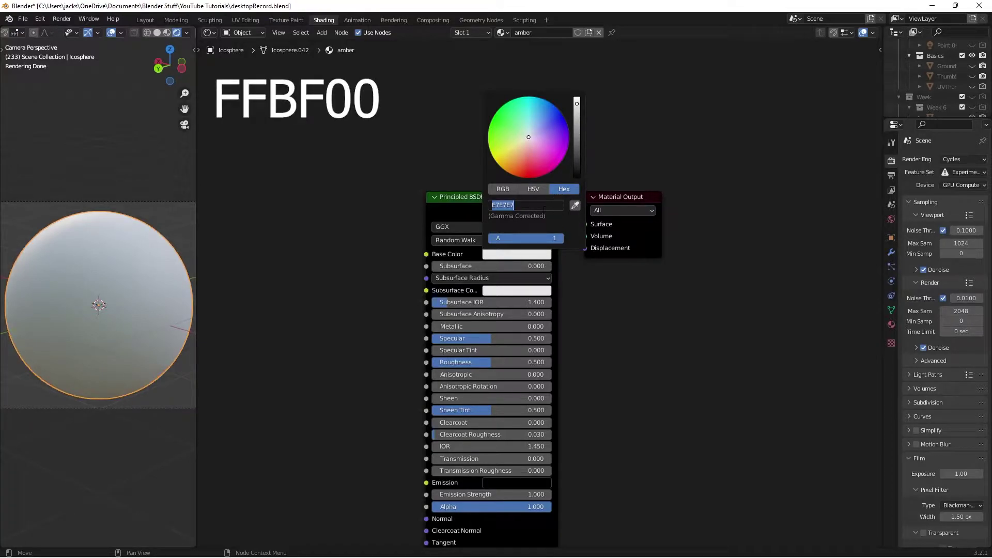
{"action": "type", "text": "FFBF00"}
{"action": "key", "text": "Return"}
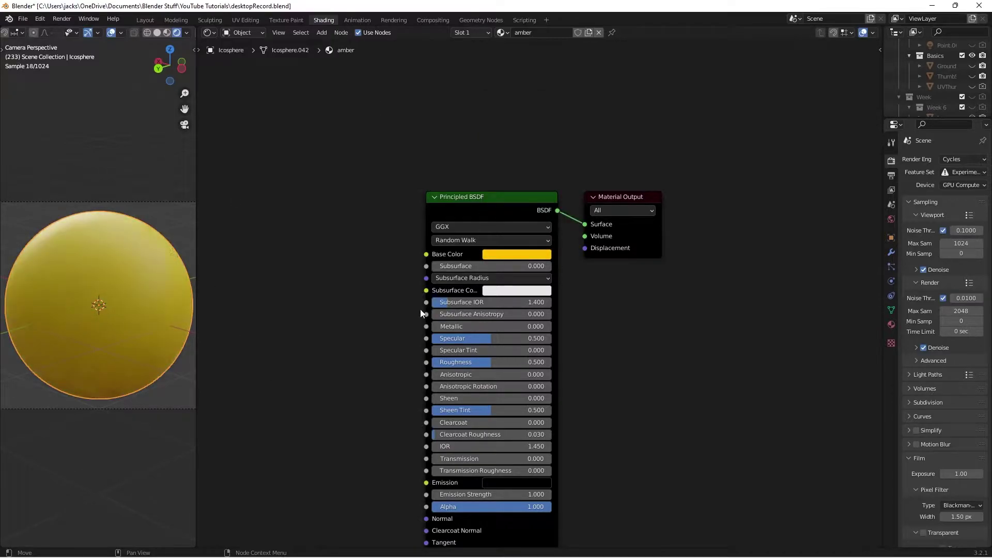
{"action": "key", "text": "Home"}
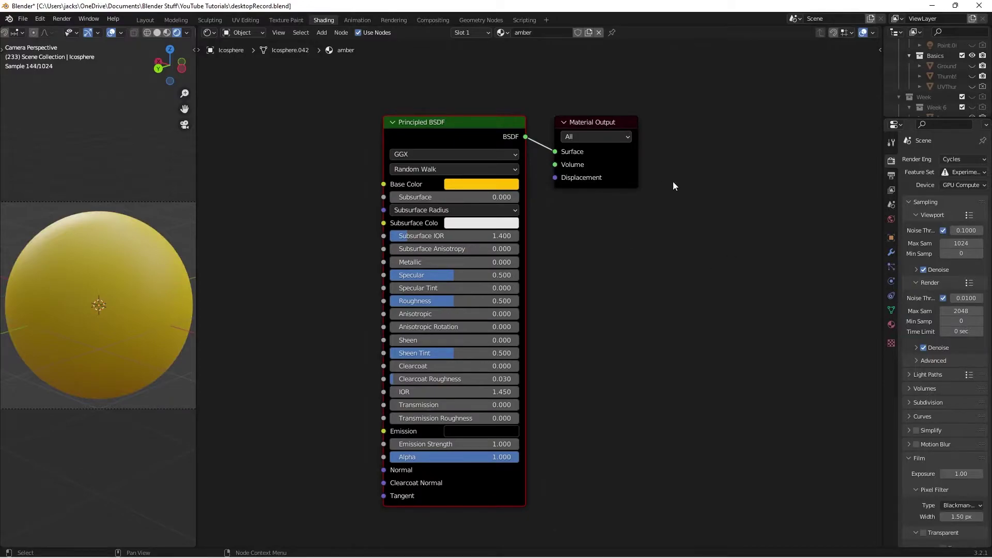
{"action": "key", "text": "ctrl+s"}
Step: Set the Principled BSDF transmission to 1 and its IOR to 1.539, and save the file
{"action": "middle_click_drag", "start_coordinate": [589, 353], "coordinate": [618, 322]}
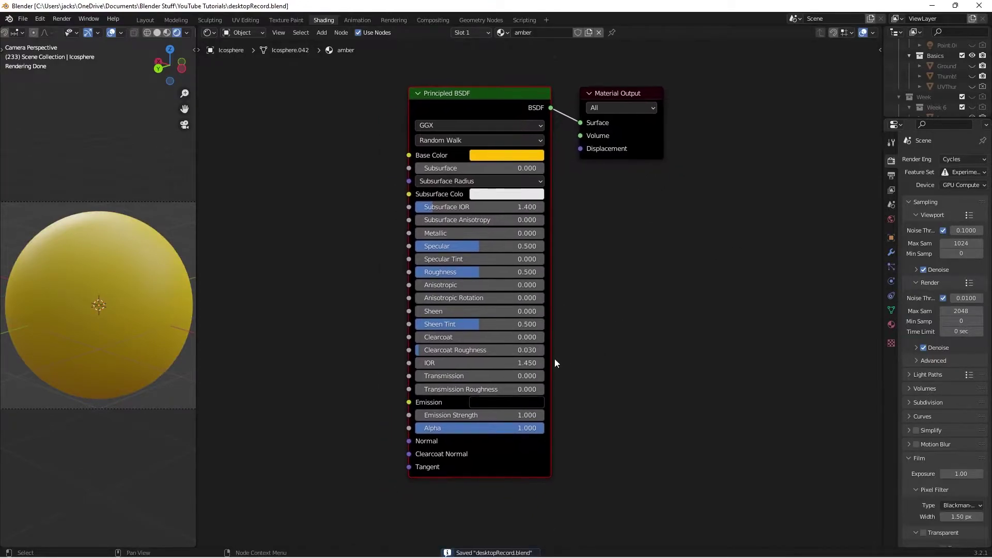
{"action": "left_click", "coordinate": [495, 374]}
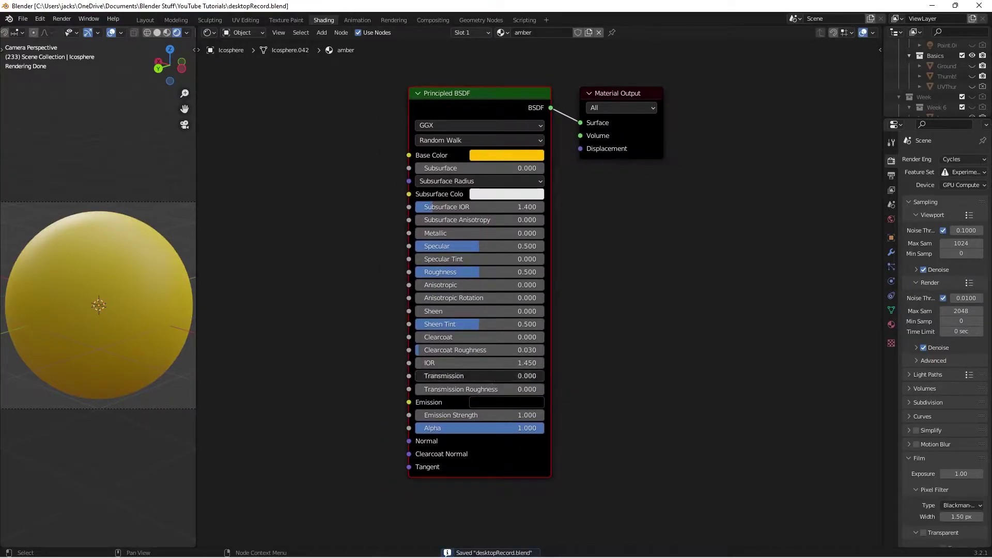
{"action": "type", "text": "1"}
{"action": "key", "text": "Return"}
{"action": "left_click", "coordinate": [495, 363]}
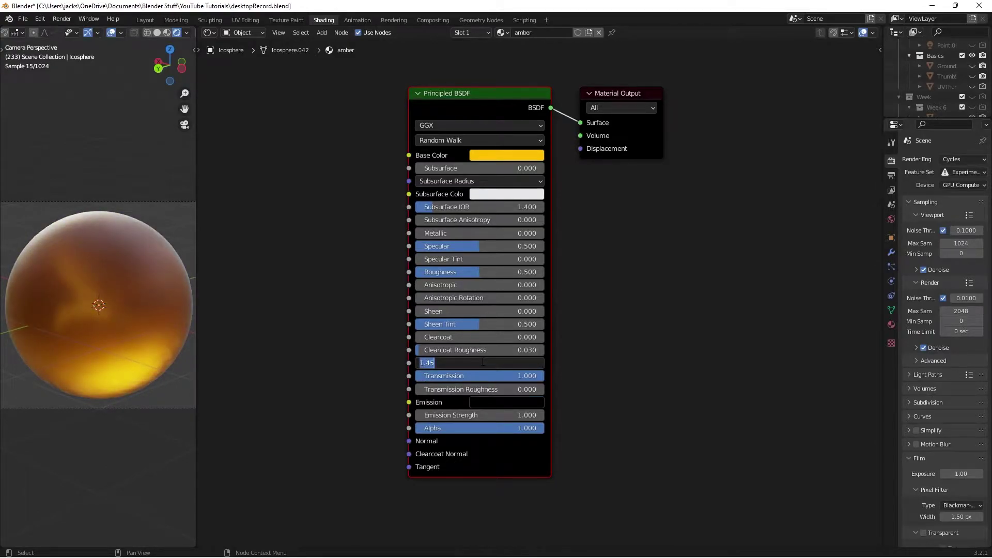
{"action": "type", "text": "1.539"}
{"action": "key", "text": "Return"}
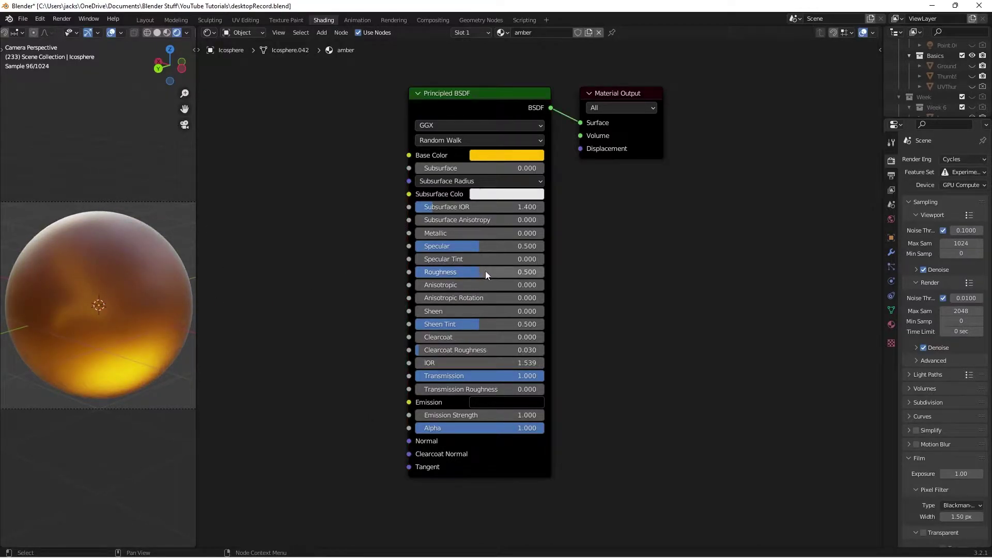
{"action": "key", "text": "ctrl"}
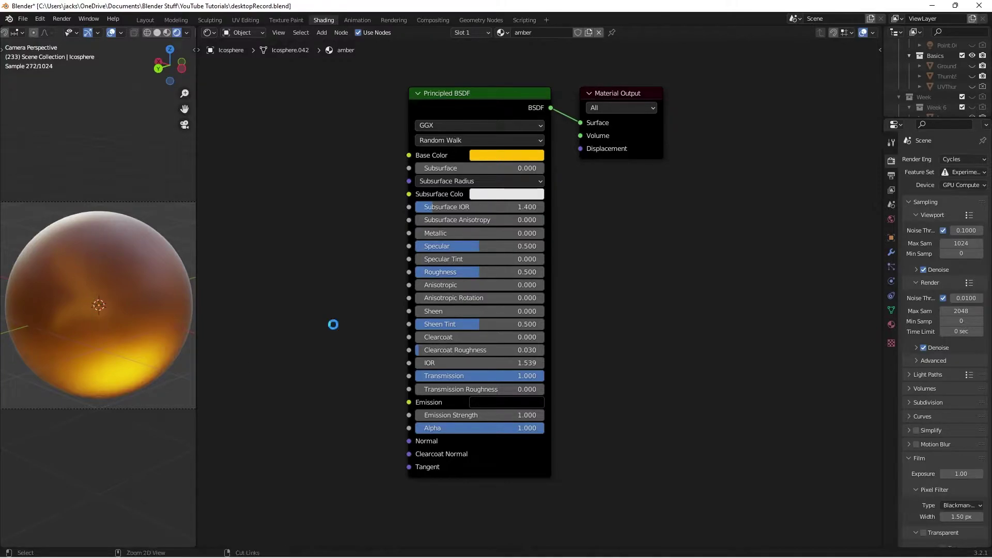
{"action": "key", "text": "ctrl+s"}
Step: Add a Noise Texture node in the empty space before the Principled BSDF
{"action": "scroll", "coordinate": [333, 324], "scroll_direction": "down", "scroll_amount": 2}
{"action": "middle_click_drag", "start_coordinate": [333, 324], "coordinate": [466, 346]}
{"action": "scroll", "coordinate": [466, 352], "scroll_direction": "up", "scroll_amount": 1}
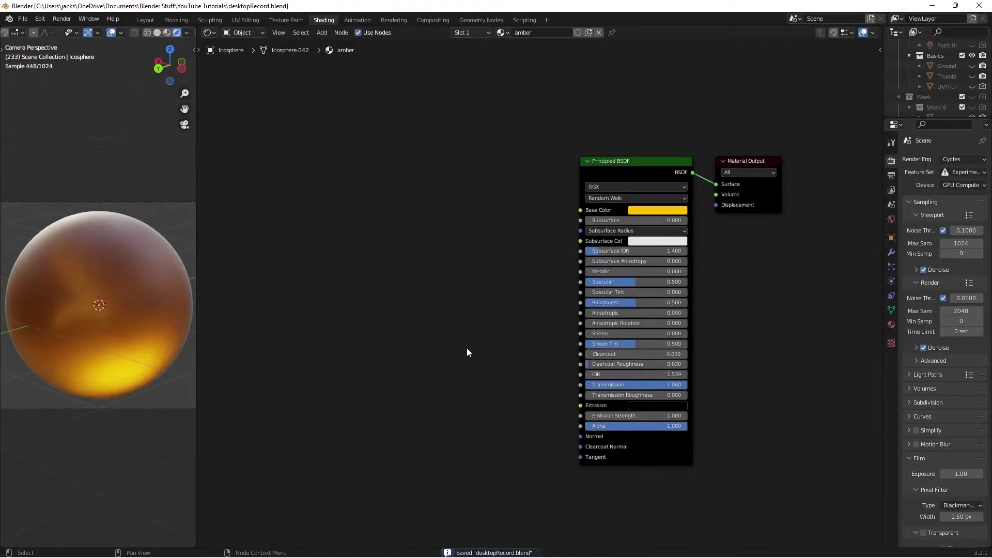
{"action": "key", "text": "shift+a"}
{"action": "type", "text": "NO"}
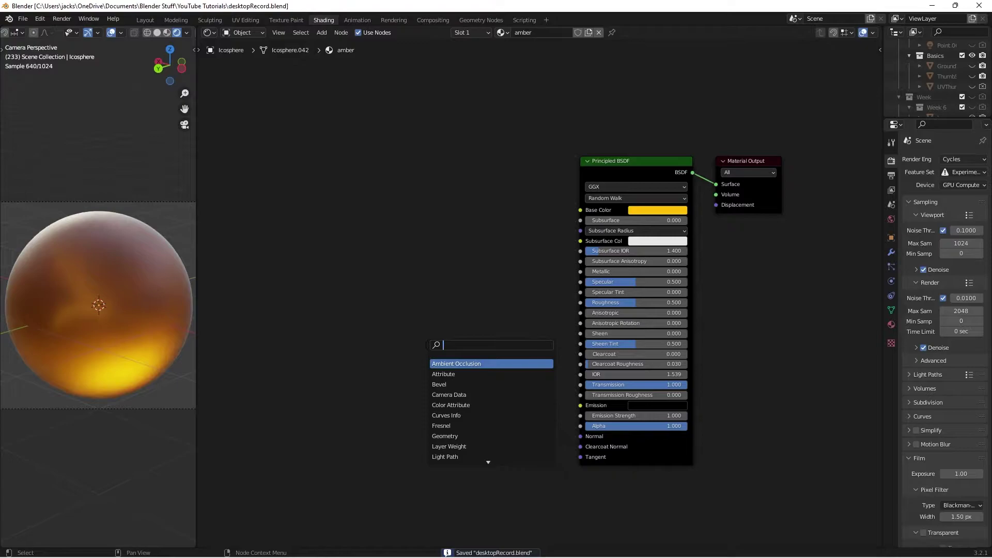
{"action": "type", "text": "ISE"}
{"action": "key", "text": "Return"}
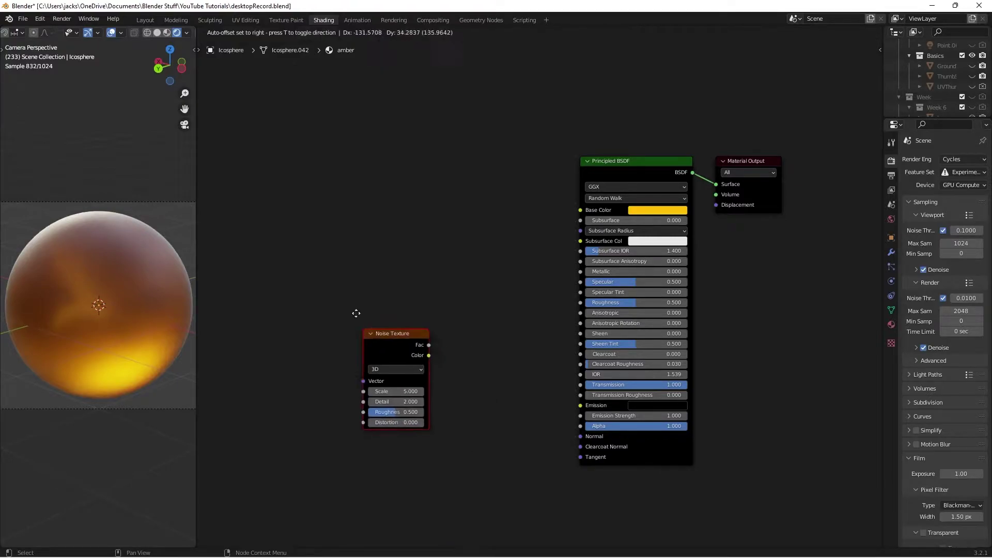
{"action": "left_click", "coordinate": [297, 257]}
{"action": "left_click", "coordinate": [297, 257]}
{"action": "scroll", "coordinate": [343, 261], "scroll_direction": "up", "scroll_amount": 1}
{"action": "middle_click_drag", "start_coordinate": [343, 262], "coordinate": [371, 266]}
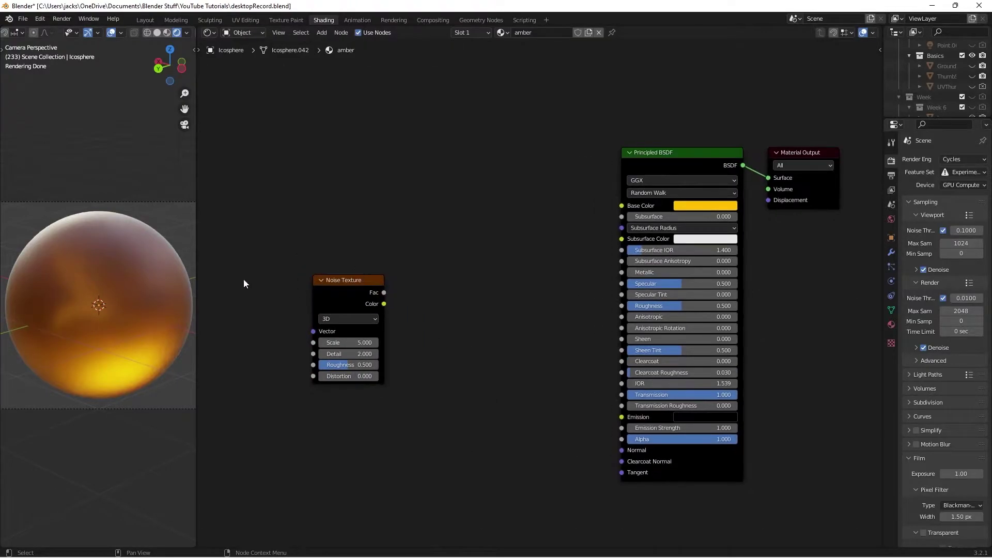
Step: Search the add-on preferences for node to check whether Node Wrangler is enabled
{"action": "left_click", "coordinate": [39, 21]}
{"action": "left_click", "coordinate": [81, 163]}
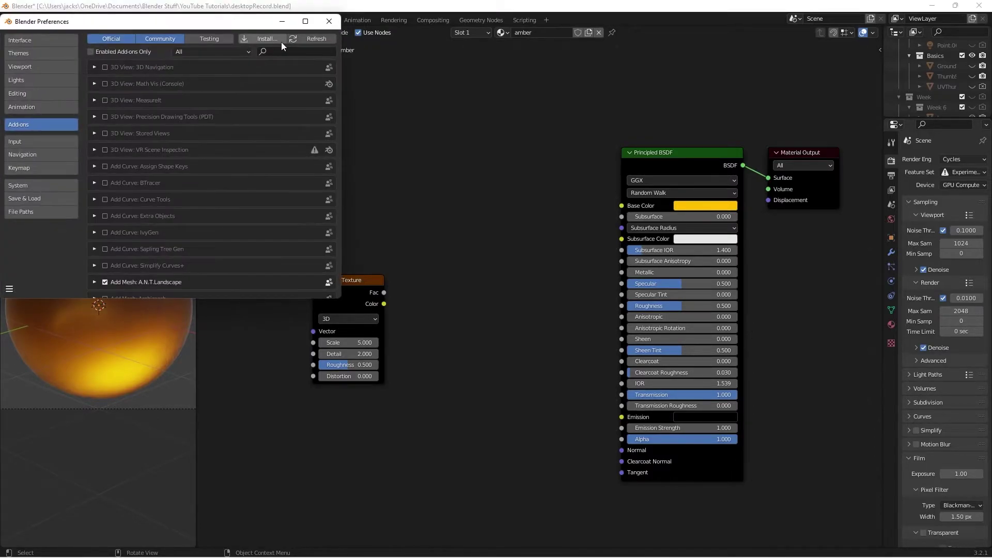
{"action": "left_click", "coordinate": [284, 51]}
{"action": "type", "text": "NODE"}
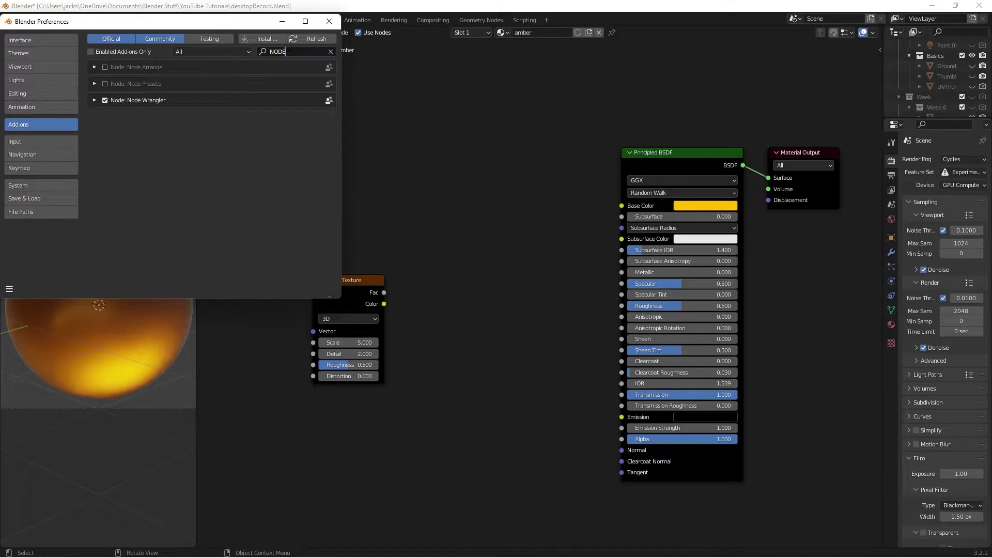
{"action": "left_click", "coordinate": [329, 21]}
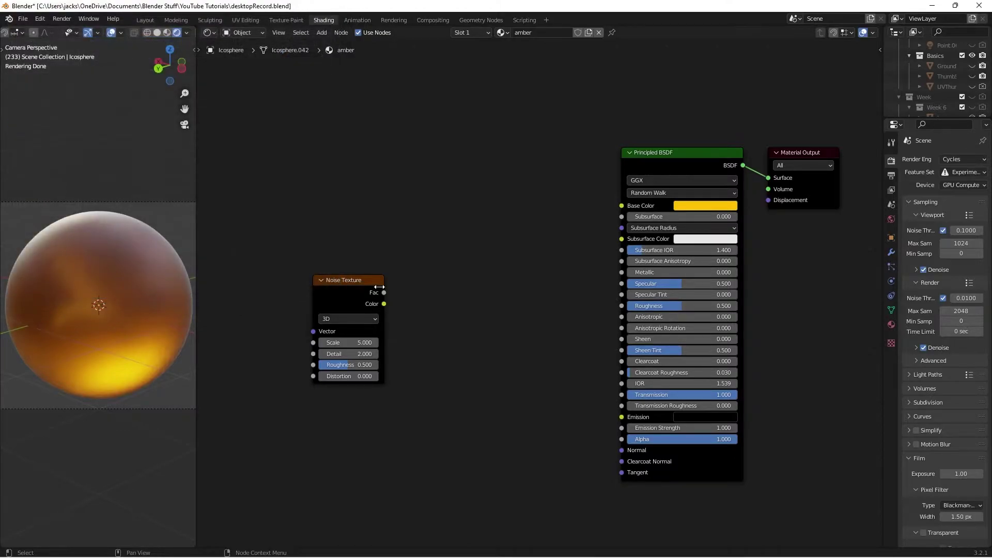
Step: Add Mapping and Texture Coordinate nodes to the Noise Texture, and feed the mapping from the Object coordinates
{"action": "left_click_drag", "start_coordinate": [359, 280], "coordinate": [321, 272]}
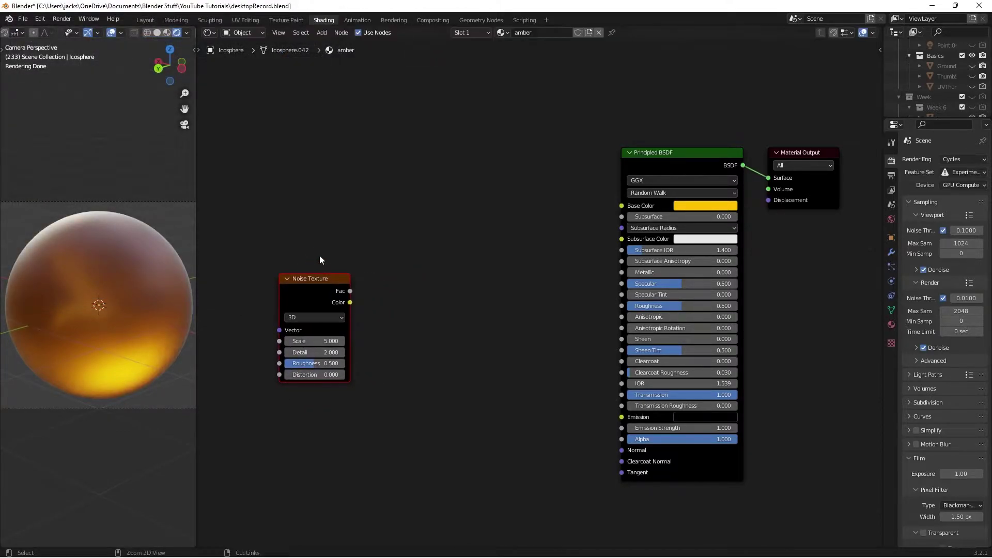
{"action": "key", "text": "ctrl+t"}
{"action": "middle_click_drag", "start_coordinate": [318, 254], "coordinate": [537, 213]}
{"action": "scroll", "coordinate": [537, 212], "scroll_direction": "up", "scroll_amount": 1}
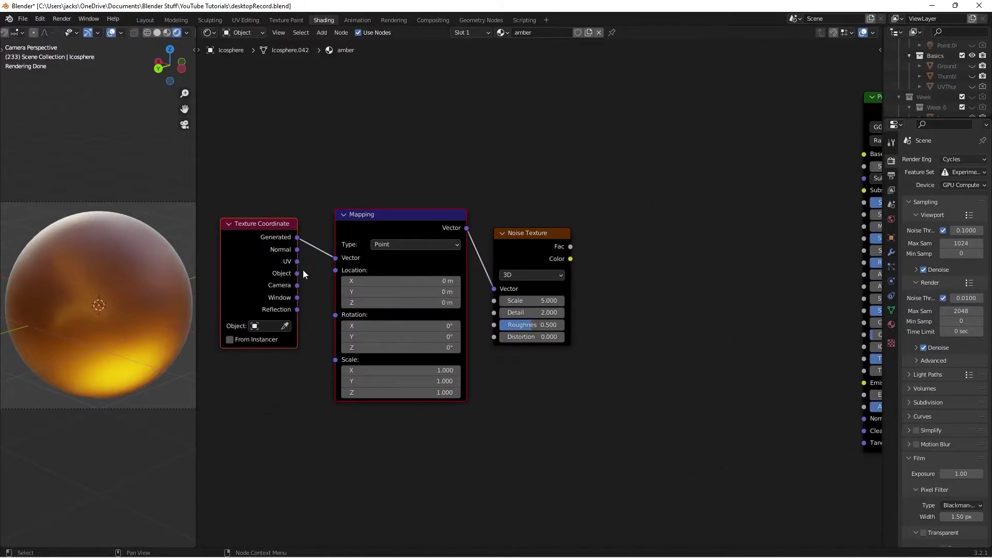
{"action": "left_click_drag", "start_coordinate": [297, 273], "coordinate": [342, 261]}
Step: Preview the Noise Texture on the sphere and set its scale to 100, detail to 14 and roughness to 1
{"action": "scroll", "coordinate": [550, 185], "scroll_direction": "right", "scroll_amount": 3, "text": "ctrl"}
{"action": "scroll", "coordinate": [442, 249], "scroll_direction": "up", "scroll_amount": 1}
{"action": "left_click", "coordinate": [445, 248], "text": "ctrl+shift"}
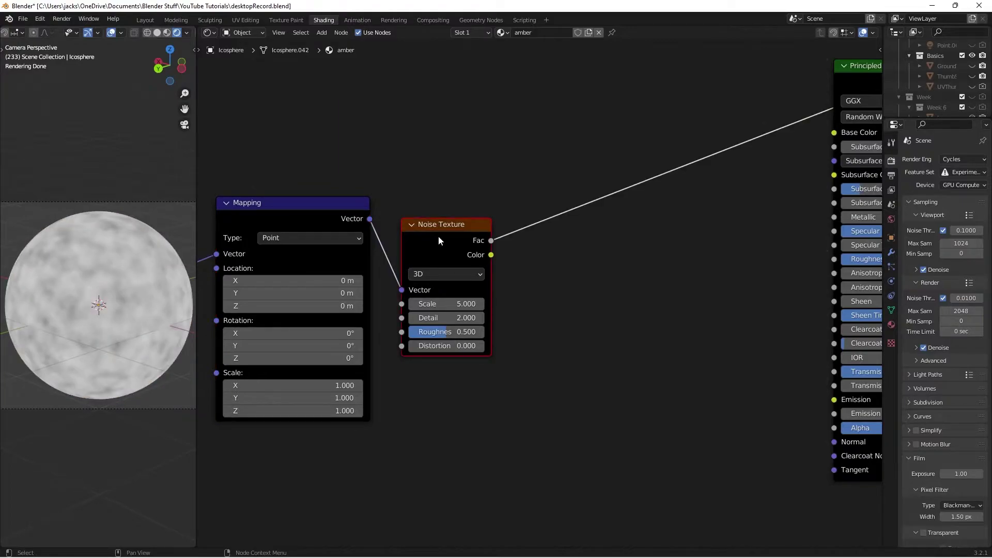
{"action": "double_click", "coordinate": [429, 303]}
{"action": "type", "text": "100"}
{"action": "key", "text": "Return"}
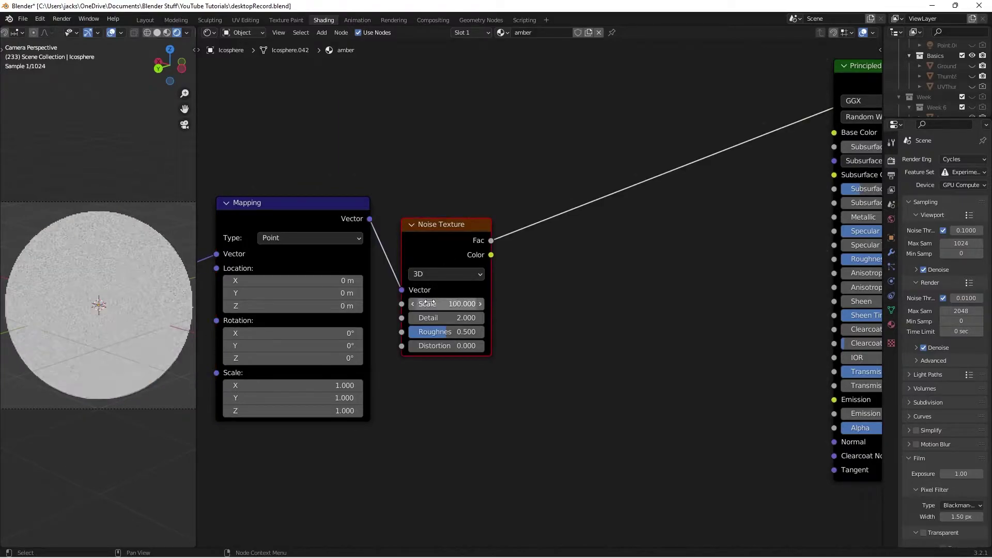
{"action": "double_click", "coordinate": [443, 317]}
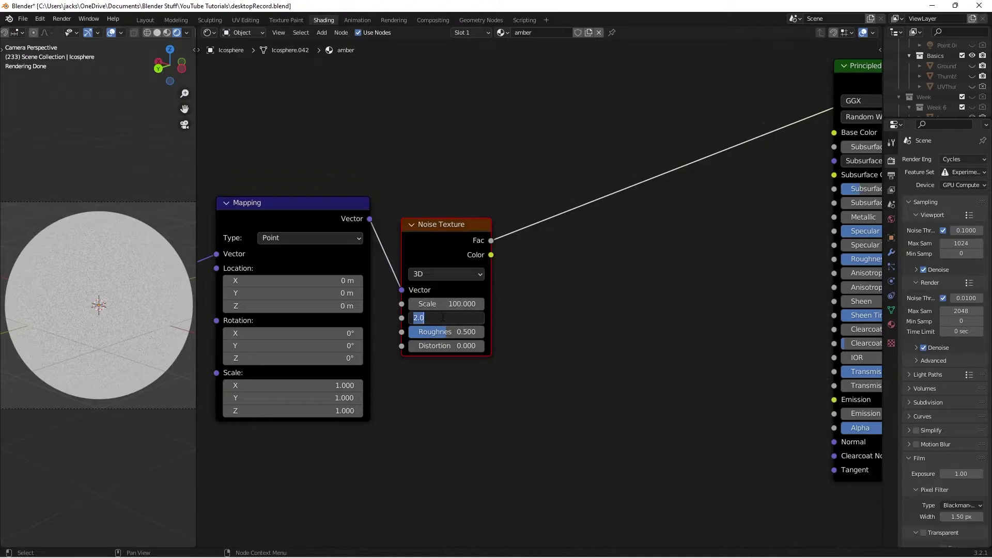
{"action": "type", "text": "14"}
{"action": "key", "text": "Return"}
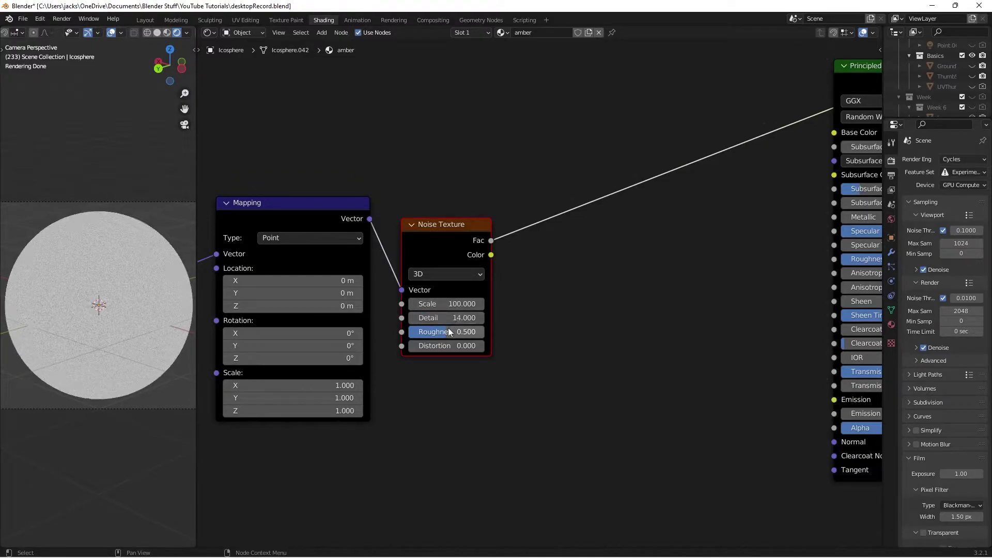
{"action": "left_click_drag", "start_coordinate": [449, 332], "coordinate": [491, 333]}
Step: Move the texture nodes away from the Principled BSDF and insert a Map Range node on the Noise Texture's Fac output link
{"action": "scroll", "coordinate": [513, 308], "scroll_direction": "down", "scroll_amount": 3}
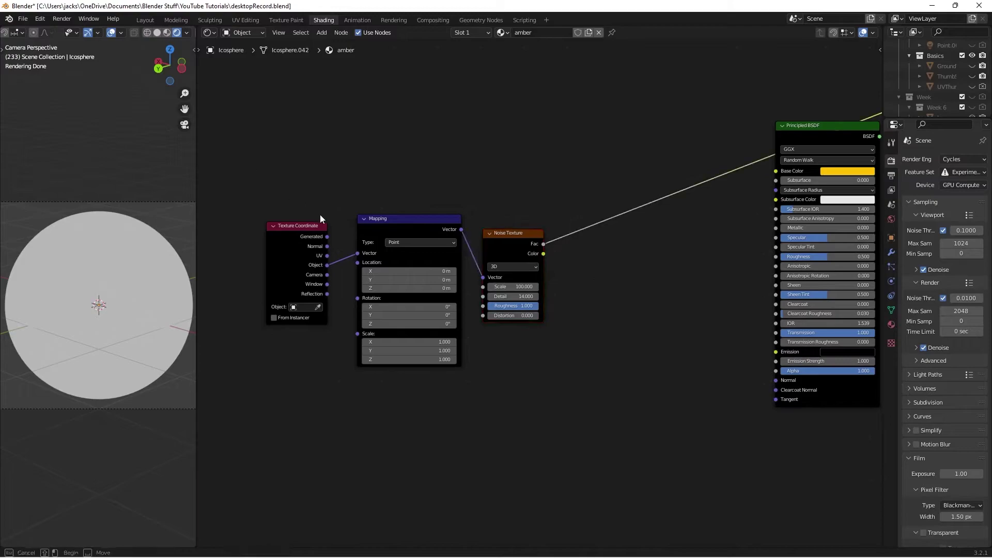
{"action": "left_click_drag", "start_coordinate": [321, 215], "coordinate": [609, 324]}
{"action": "key", "text": "g"}
{"action": "left_click", "coordinate": [526, 277]}
{"action": "middle_click_drag", "start_coordinate": [552, 261], "coordinate": [528, 275]}
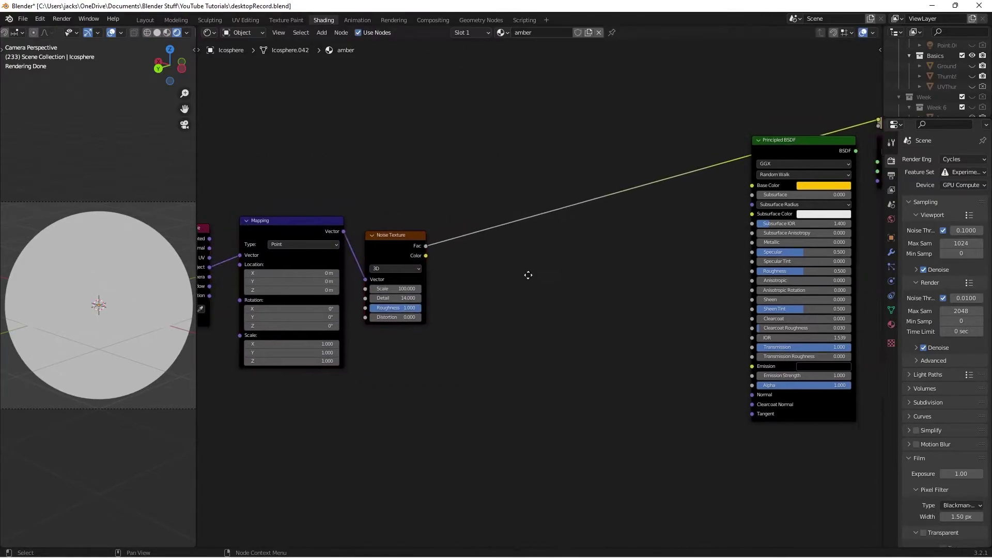
{"action": "scroll", "coordinate": [528, 275], "scroll_direction": "up", "scroll_amount": 1}
{"action": "key", "text": "shift+a"}
{"action": "type", "text": "map"}
{"action": "key", "text": "Return"}
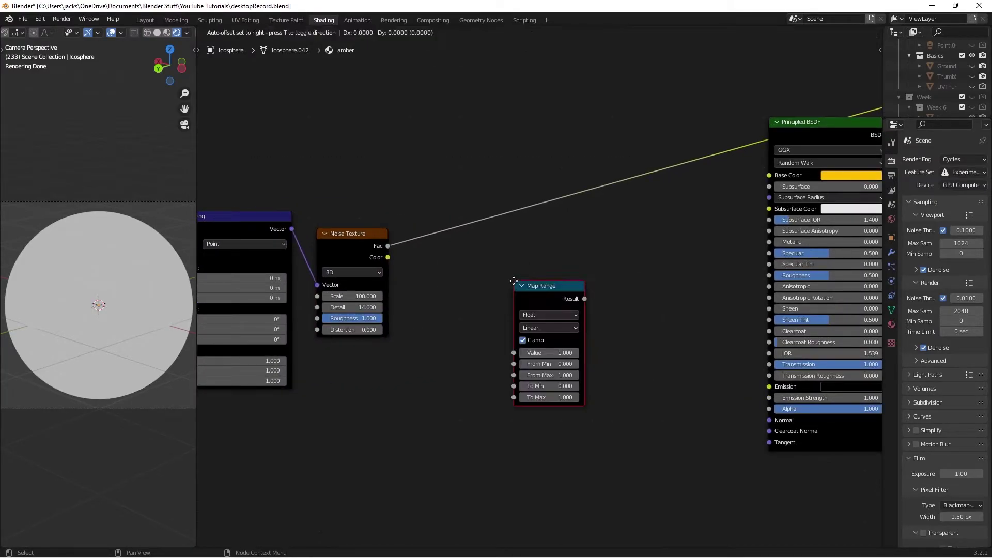
{"action": "left_click", "coordinate": [435, 204]}
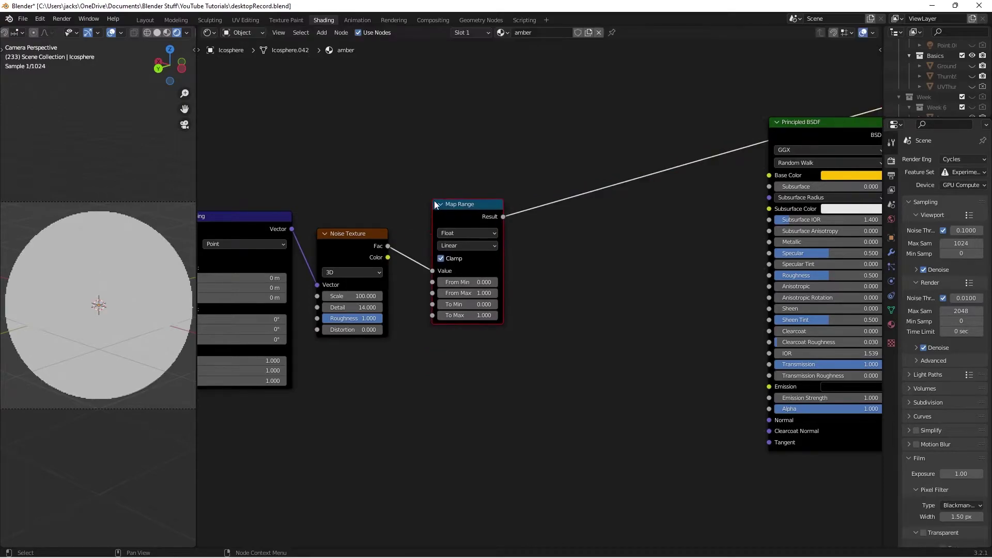
{"action": "mouse_move", "coordinate": [470, 210]}
{"action": "left_mouse_down"}
{"action": "mouse_move", "coordinate": [481, 201]}
{"action": "mouse_move", "coordinate": [464, 214]}
{"action": "left_mouse_up"}
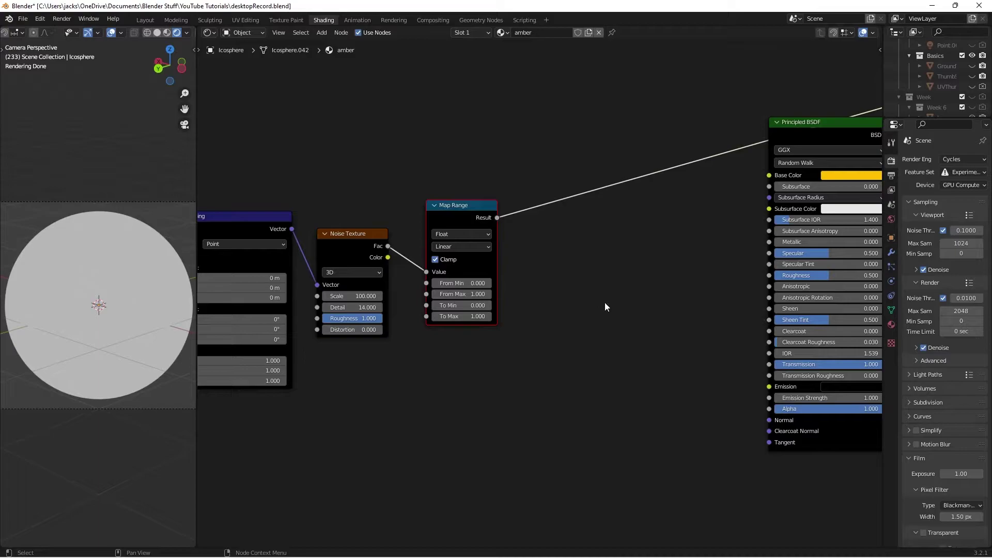
Step: Set the Map Range node's To Min to 0.025 and To Max to 0.3, and save the file
{"action": "scroll", "coordinate": [605, 305], "scroll_direction": "up", "scroll_amount": 2}
{"action": "middle_click_drag", "start_coordinate": [601, 342], "coordinate": [637, 397]}
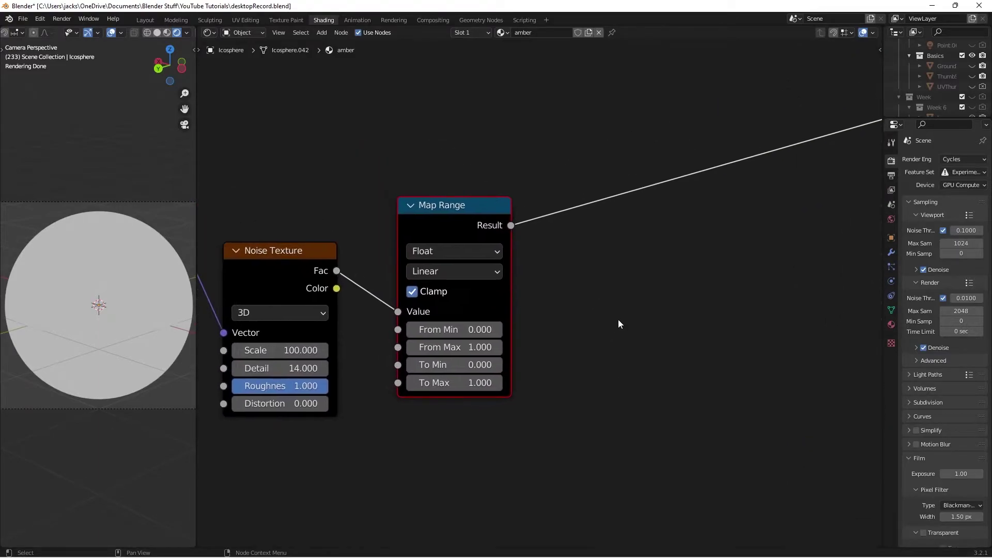
{"action": "left_click", "coordinate": [477, 366]}
{"action": "type", "text": "0.025"}
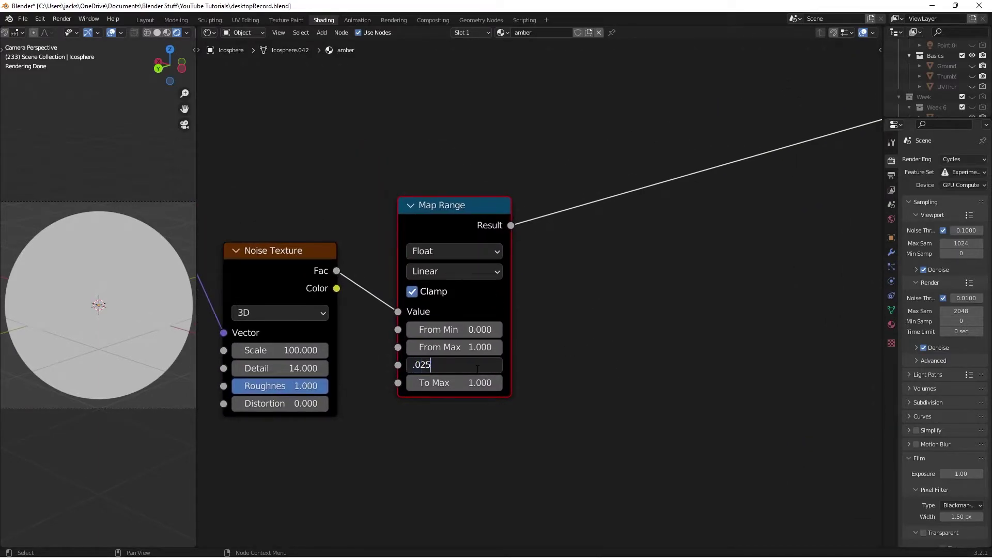
{"action": "key", "text": "Return"}
{"action": "left_click", "coordinate": [464, 382]}
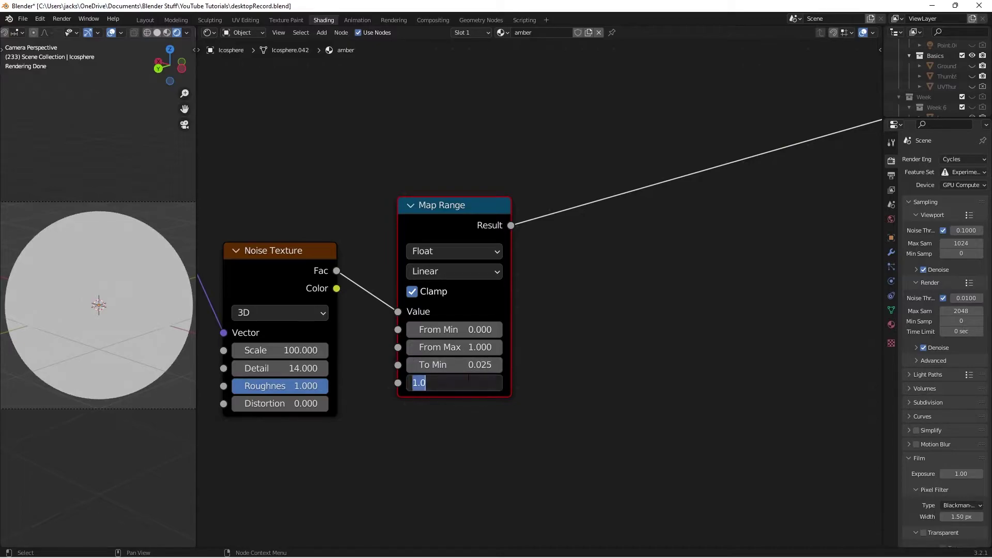
{"action": "type", "text": "0.3"}
{"action": "key", "text": "Return"}
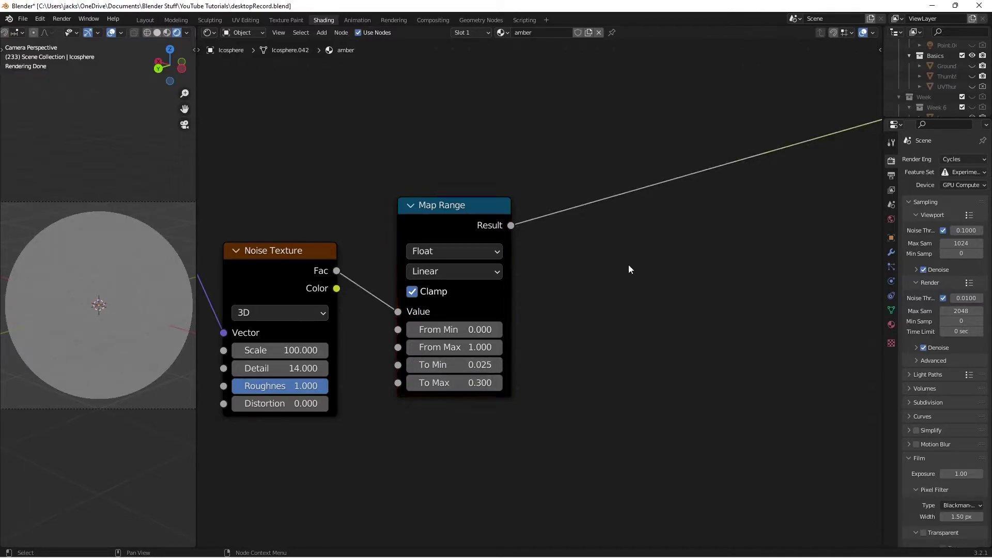
{"action": "key", "text": "ctrl+s"}
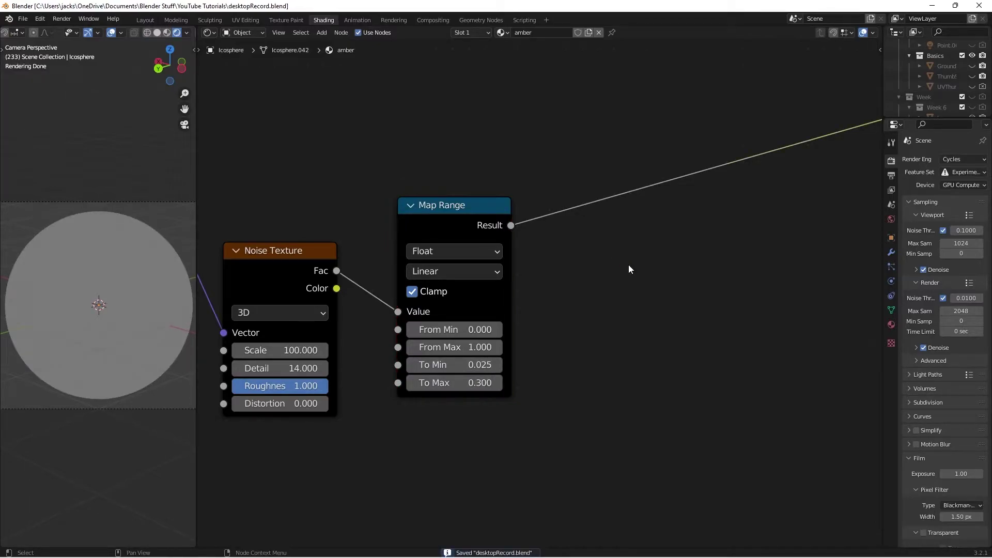
Step: Connect the Map Range result to the Principled BSDF roughness, and duplicate the Map Range below it with its noise input kept
{"action": "scroll", "coordinate": [696, 304], "scroll_direction": "down", "scroll_amount": 3}
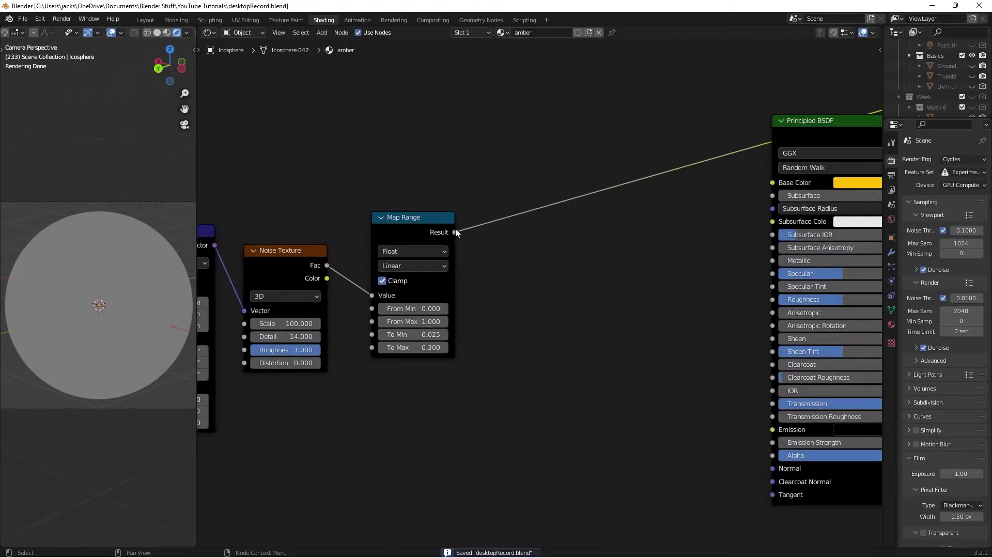
{"action": "left_click_drag", "start_coordinate": [455, 232], "coordinate": [784, 301]}
{"action": "scroll", "coordinate": [647, 289], "scroll_direction": "down", "scroll_amount": 2}
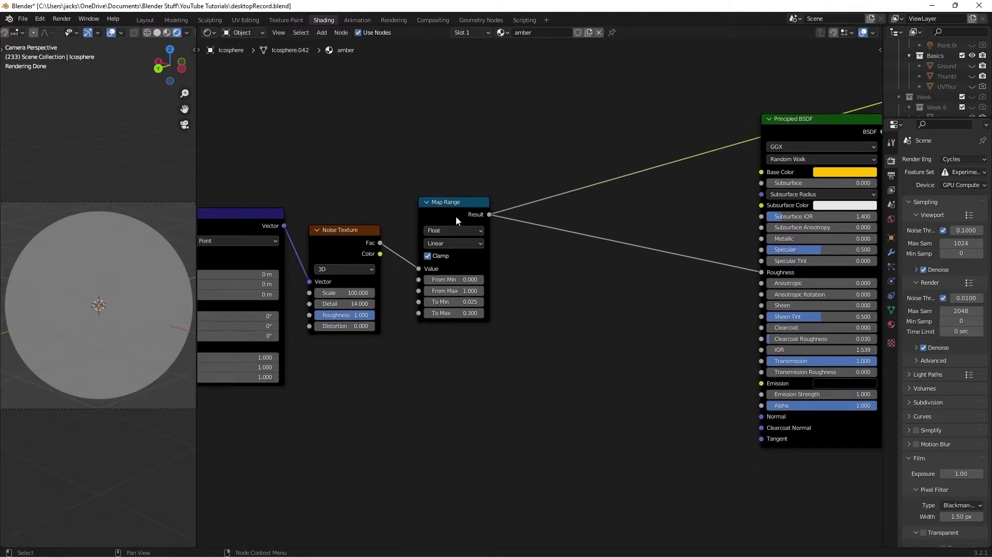
{"action": "left_click_drag", "start_coordinate": [456, 221], "coordinate": [446, 180]}
{"action": "key", "text": "ctrl+shift+d"}
{"action": "left_click", "coordinate": [446, 314]}
Step: Set the duplicated Map Range's To Max to 0.15 and To Min to 0, and preview its output on the sphere
{"action": "scroll", "coordinate": [550, 355], "scroll_direction": "up", "scroll_amount": 2}
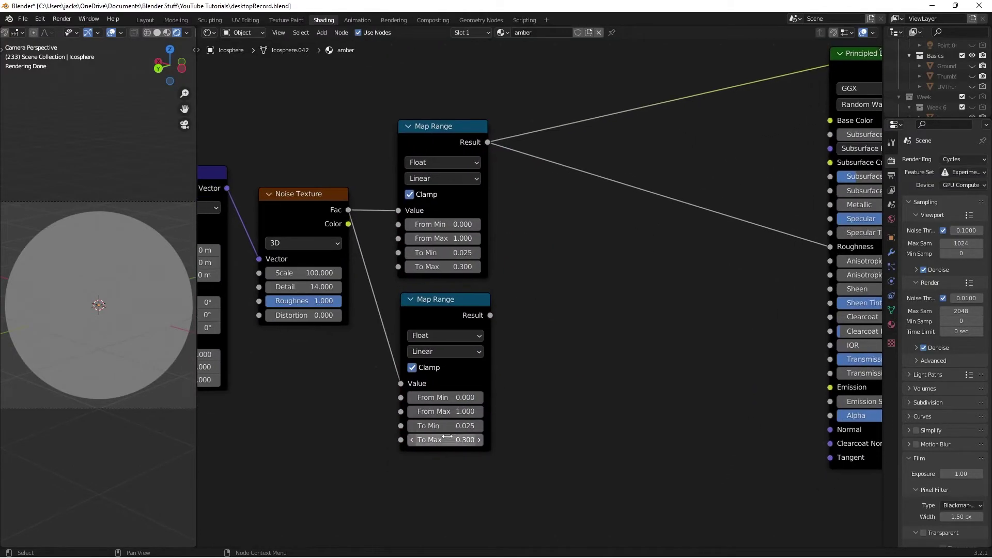
{"action": "left_click", "coordinate": [440, 440]}
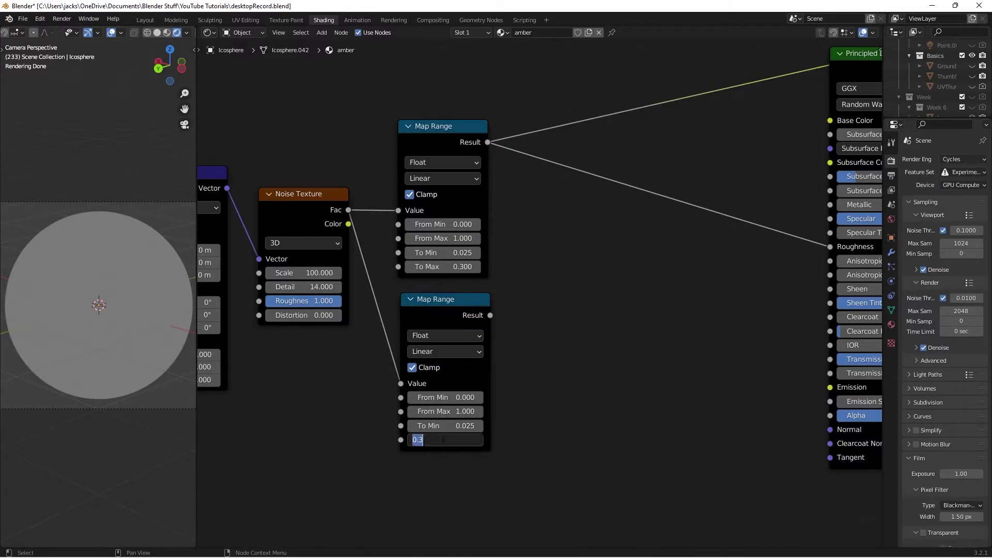
{"action": "type", "text": "0.15"}
{"action": "key", "text": "Return"}
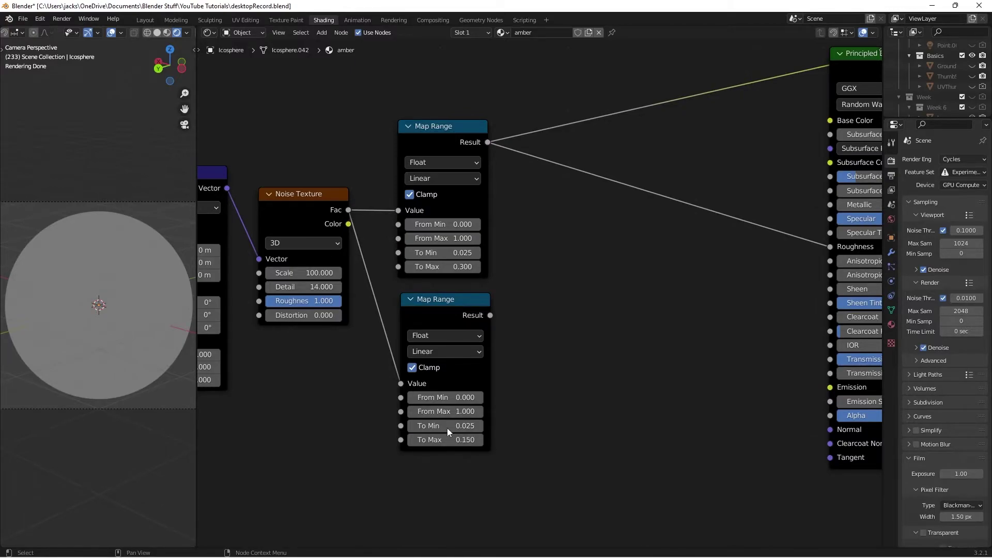
{"action": "left_click", "coordinate": [448, 426]}
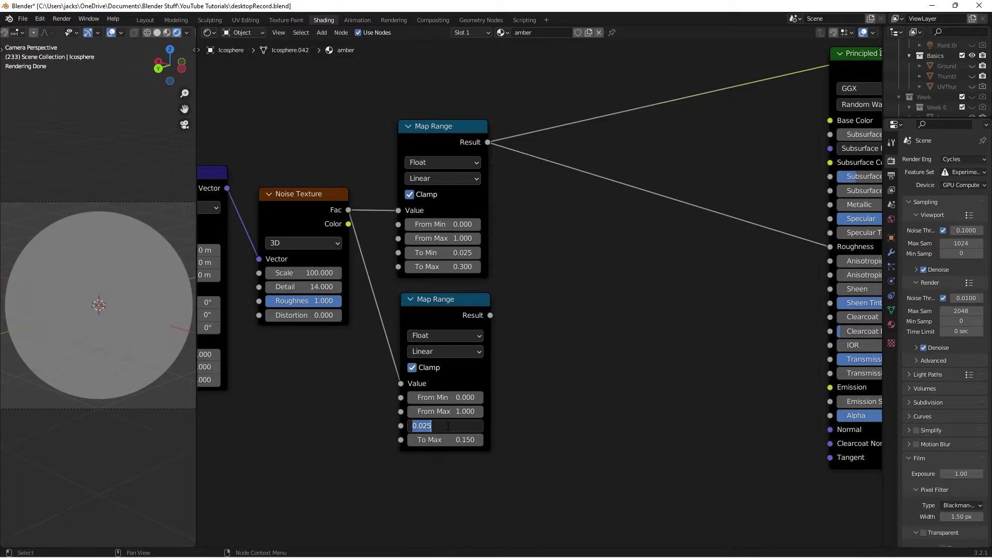
{"action": "type", "text": "0"}
{"action": "key", "text": "Return"}
{"action": "left_click", "coordinate": [440, 312], "text": "ctrl+shift"}
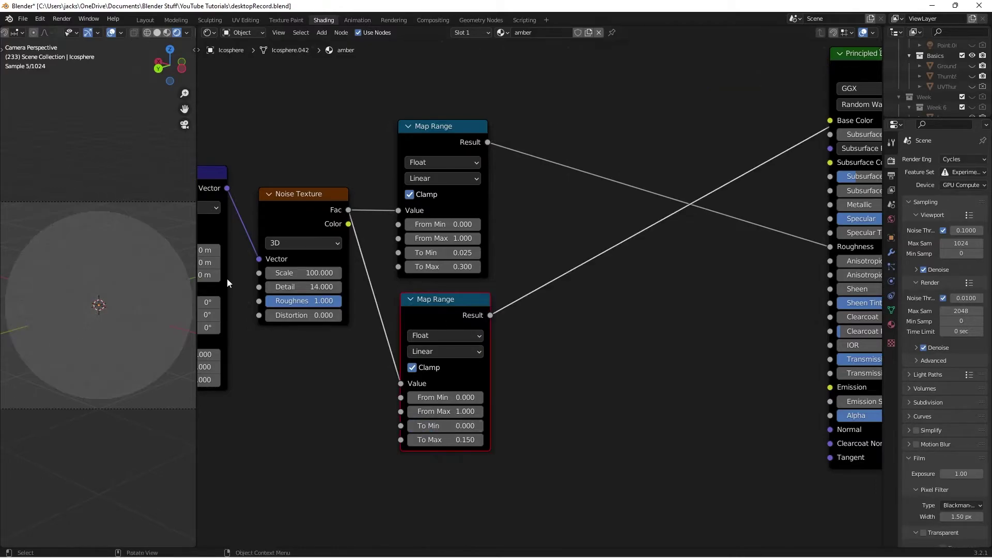
Step: Connect the lower Map Range result to the transmission roughness, preview the Principled BSDF on the sphere, and save the file
{"action": "middle_click_drag", "start_coordinate": [570, 310], "coordinate": [281, 101]}
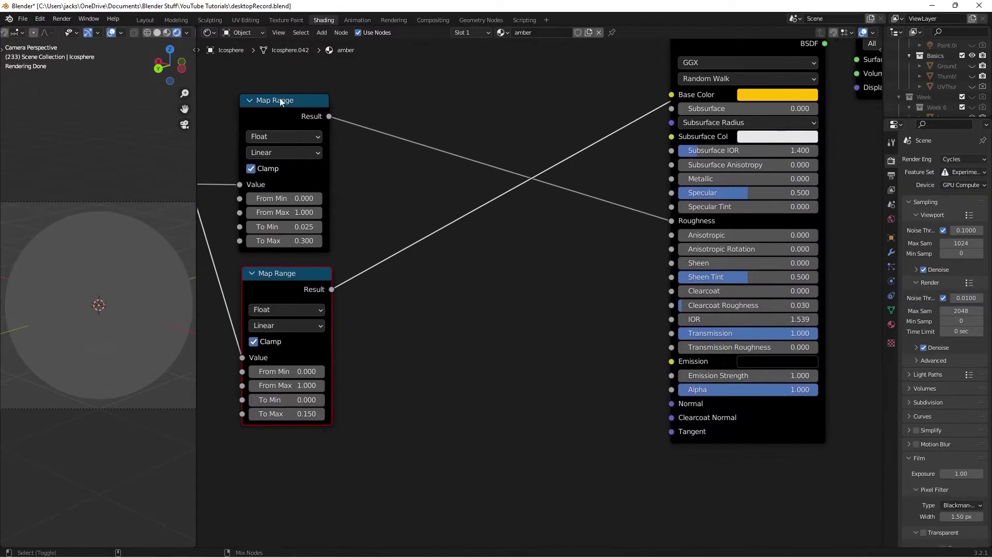
{"action": "left_click", "coordinate": [280, 101], "text": "ctrl+shift"}
{"action": "left_click_drag", "start_coordinate": [332, 289], "coordinate": [672, 348]}
{"action": "scroll", "coordinate": [405, 327], "scroll_direction": "down", "scroll_amount": 1}
{"action": "middle_click_drag", "start_coordinate": [510, 310], "coordinate": [396, 346]}
{"action": "left_click", "coordinate": [607, 445], "text": "ctrl+shift"}
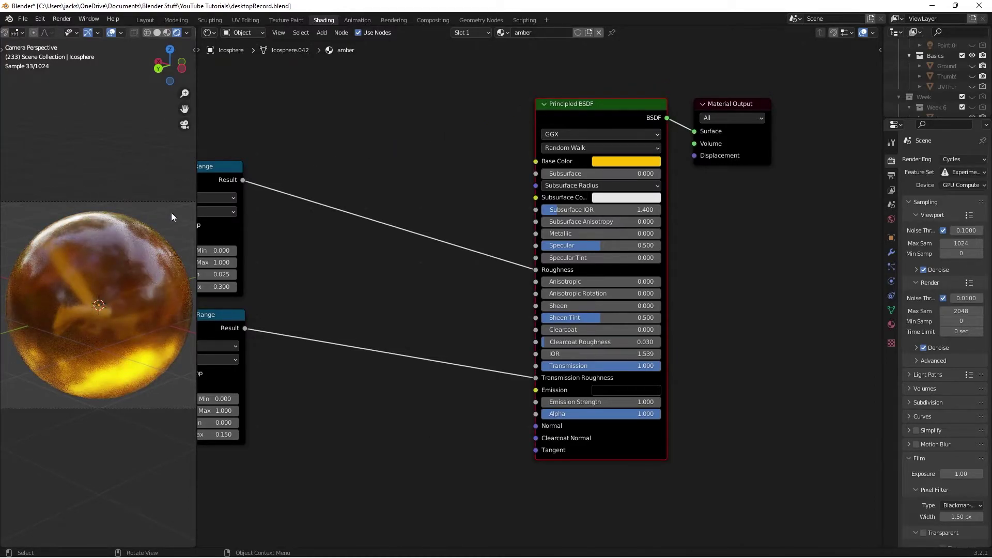
{"action": "key", "text": "ctrl+s"}
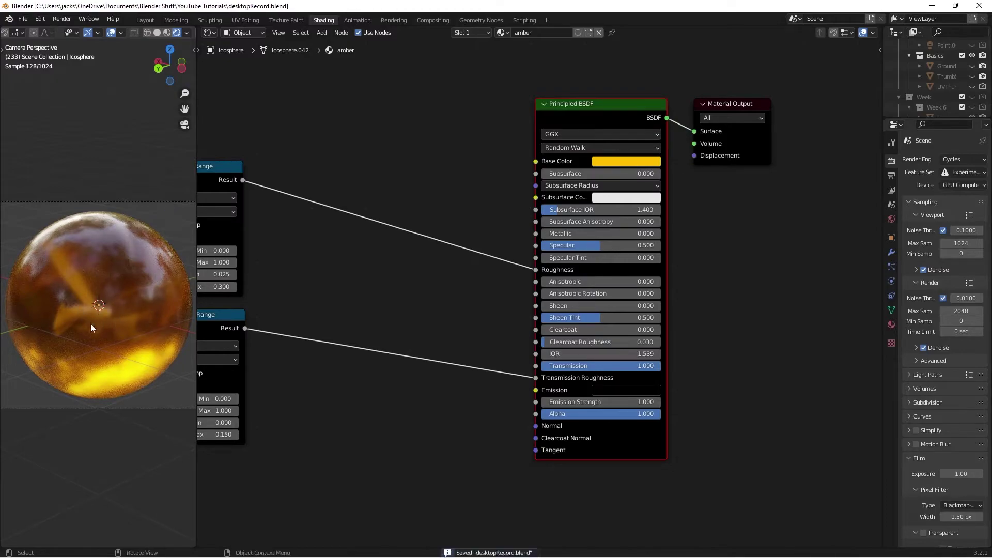
Step: Add a second Noise Texture below the existing one, driven by the Mapping node's Vector output, and preview it on the sphere
{"action": "middle_click_drag", "start_coordinate": [442, 349], "coordinate": [511, 331]}
{"action": "scroll", "coordinate": [512, 331], "scroll_direction": "down", "scroll_amount": 2}
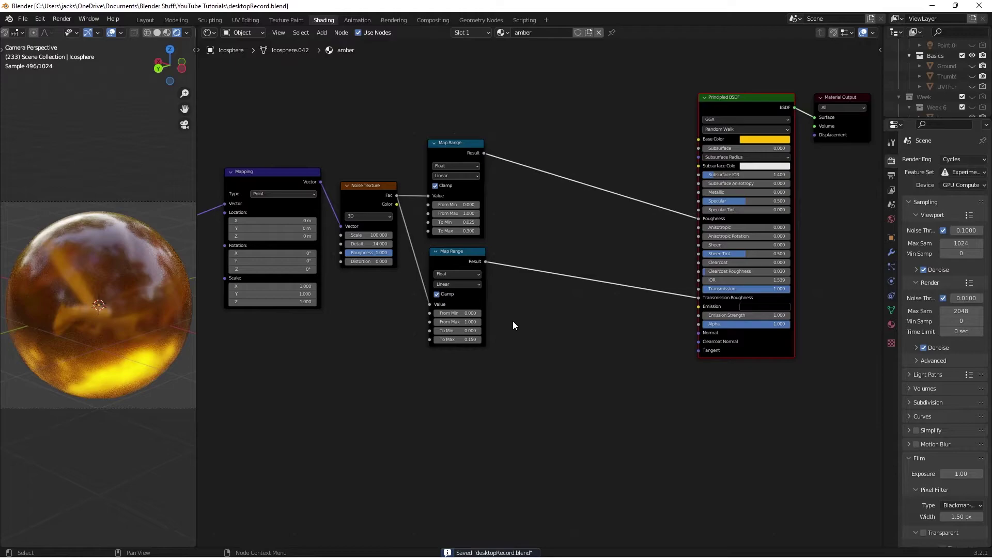
{"action": "key", "text": "shift+a"}
{"action": "type", "text": "noise"}
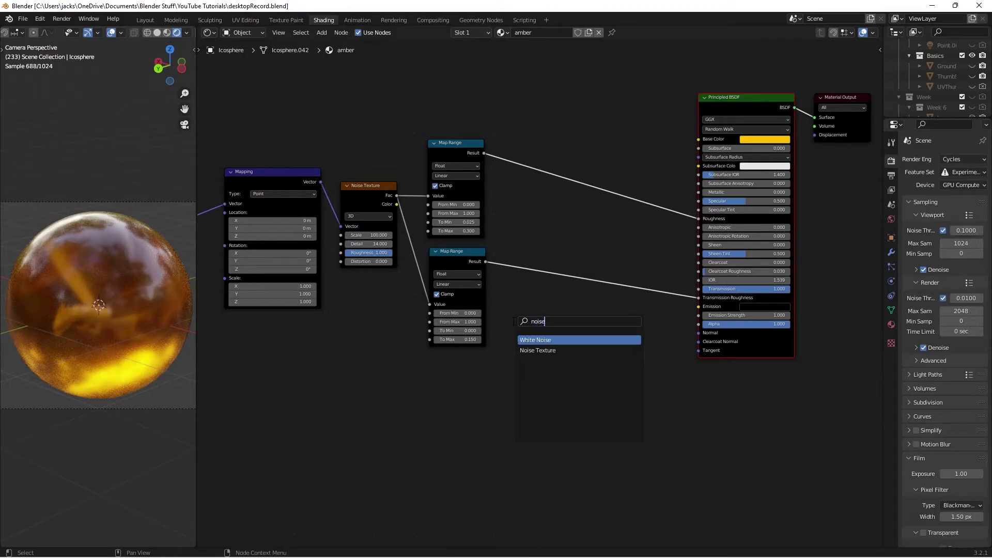
{"action": "key", "text": "Down"}
{"action": "key", "text": "Return"}
{"action": "left_click", "coordinate": [361, 351]}
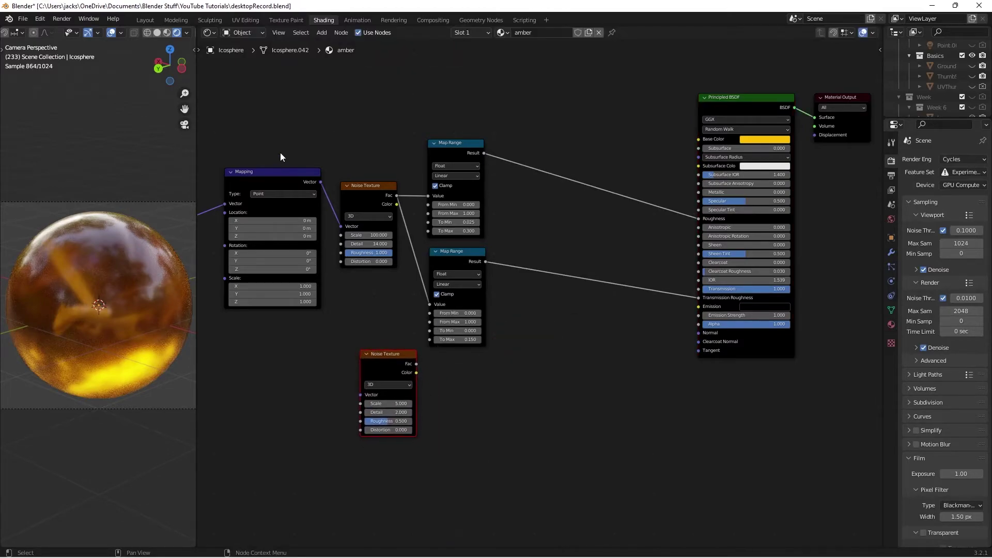
{"action": "left_click_drag", "start_coordinate": [320, 182], "coordinate": [360, 394]}
{"action": "scroll", "coordinate": [479, 386], "scroll_direction": "up", "scroll_amount": 2}
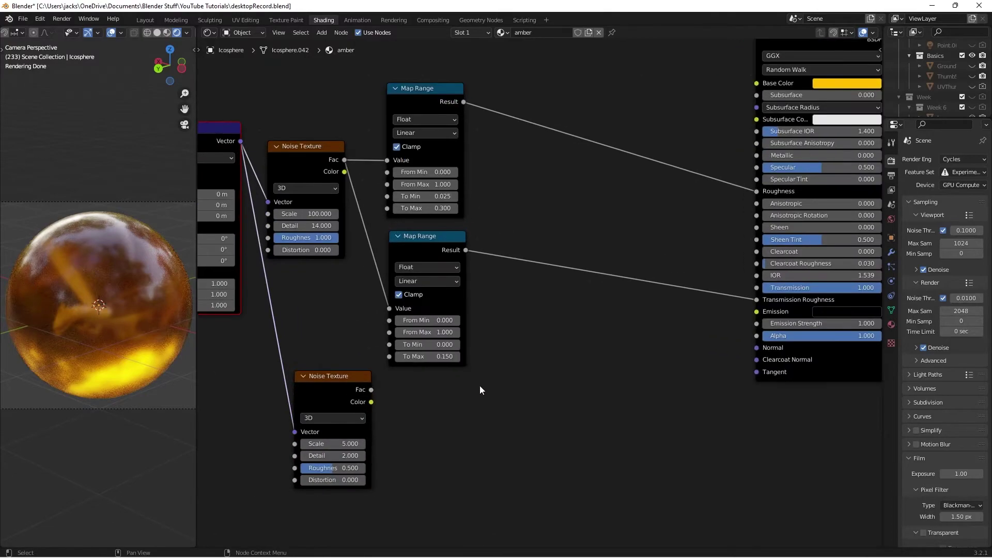
{"action": "scroll", "coordinate": [479, 390], "scroll_direction": "up", "scroll_amount": 1}
{"action": "left_click", "coordinate": [330, 307], "text": "ctrl+shift"}
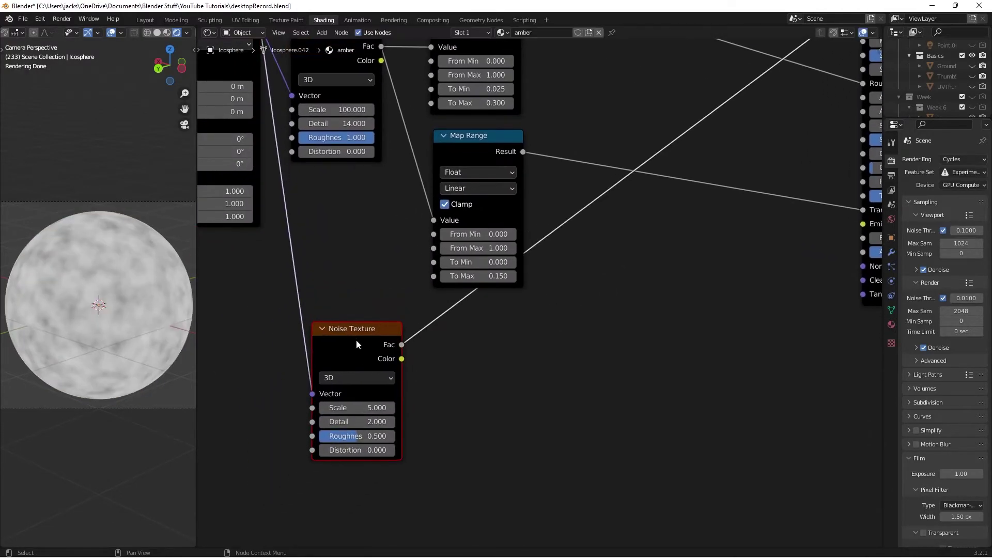
Step: Set the lower Noise Texture's scale to 3, detail to 10 and distortion to 2
{"action": "left_click", "coordinate": [361, 407]}
{"action": "type", "text": "3"}
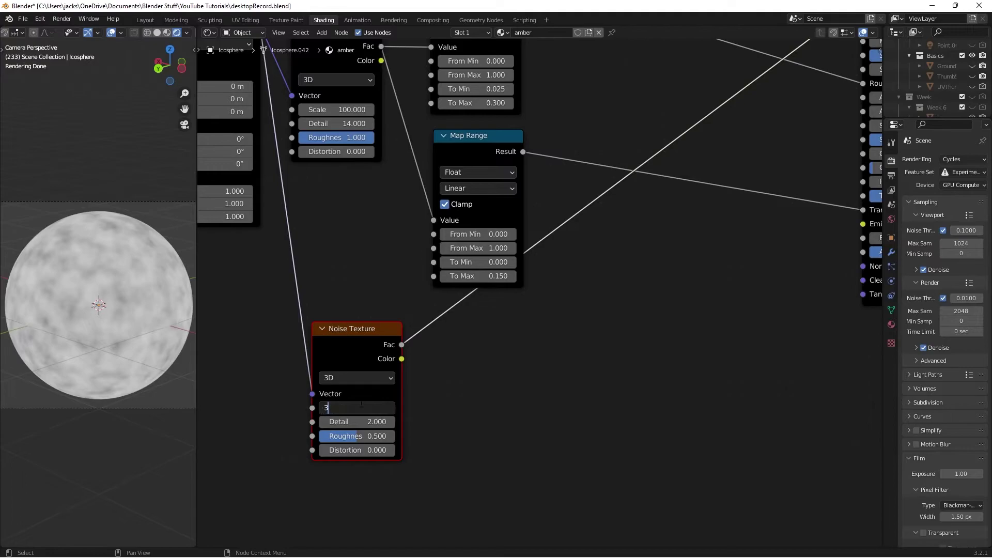
{"action": "key", "text": "Return"}
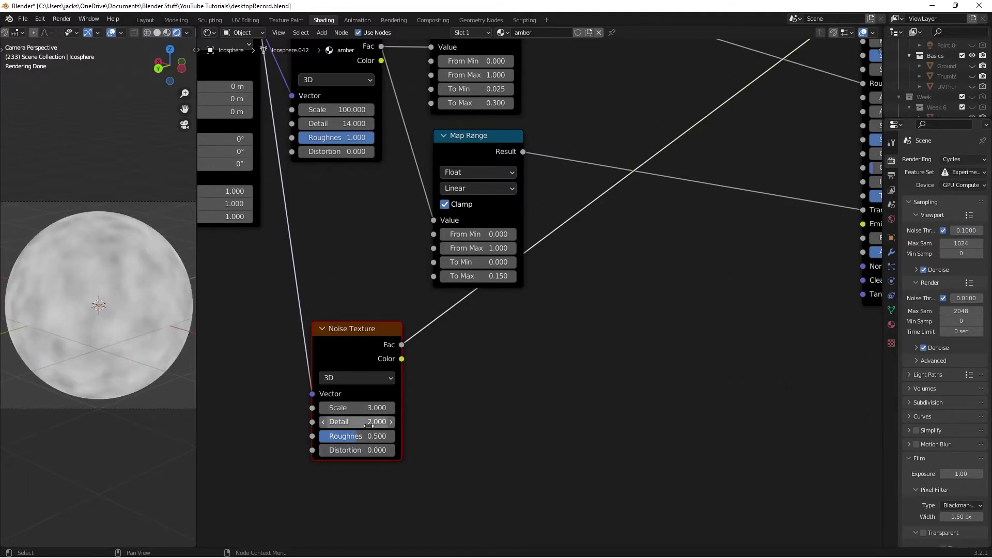
{"action": "left_click", "coordinate": [369, 421]}
{"action": "type", "text": "10"}
{"action": "key", "text": "Return"}
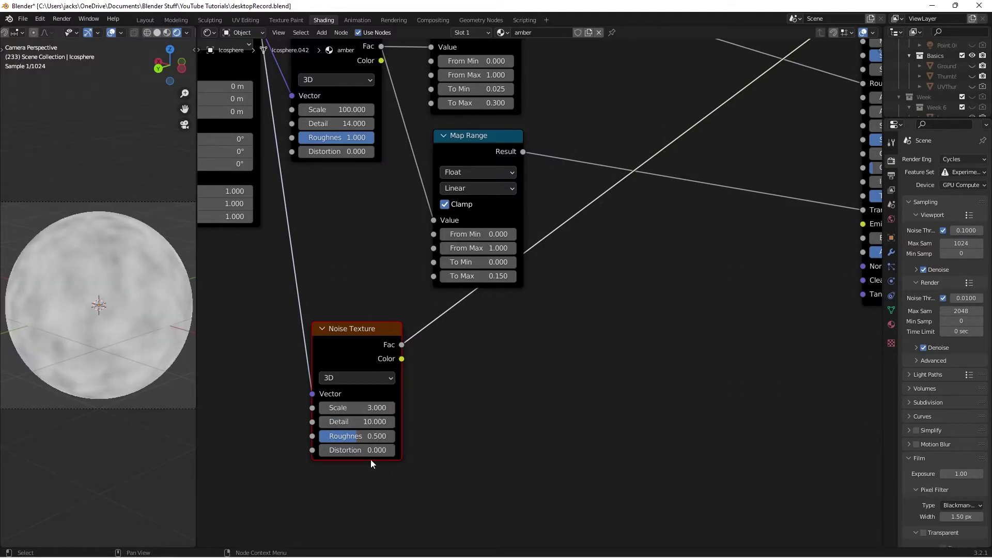
{"action": "left_click", "coordinate": [368, 450]}
{"action": "type", "text": "2"}
{"action": "key", "text": "Return"}
{"action": "left_click", "coordinate": [532, 405]}
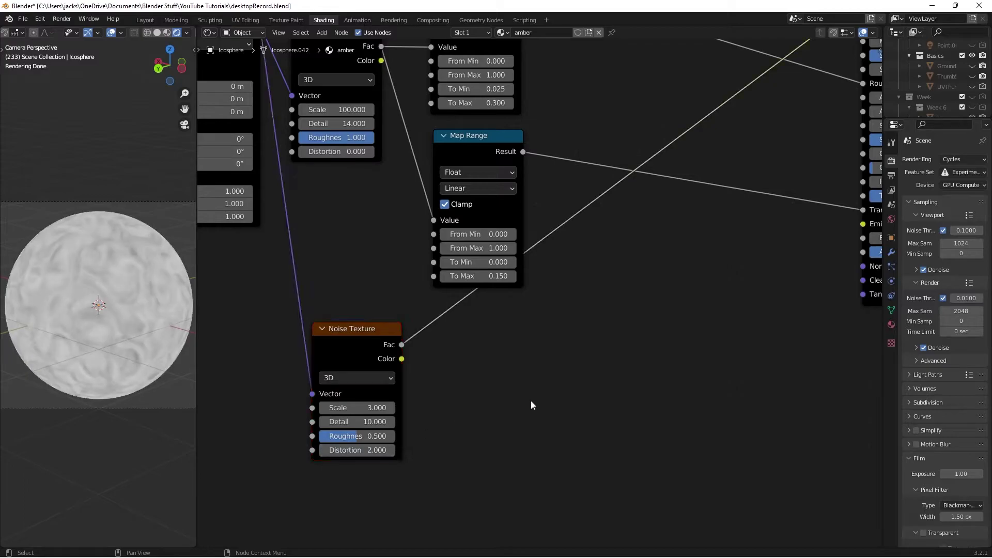
Step: Add a Map Range node on the lower Noise Texture's Fac output link
{"action": "middle_click_drag", "start_coordinate": [562, 390], "coordinate": [512, 396]}
{"action": "key", "text": "shift+a"}
{"action": "type", "text": "ra"}
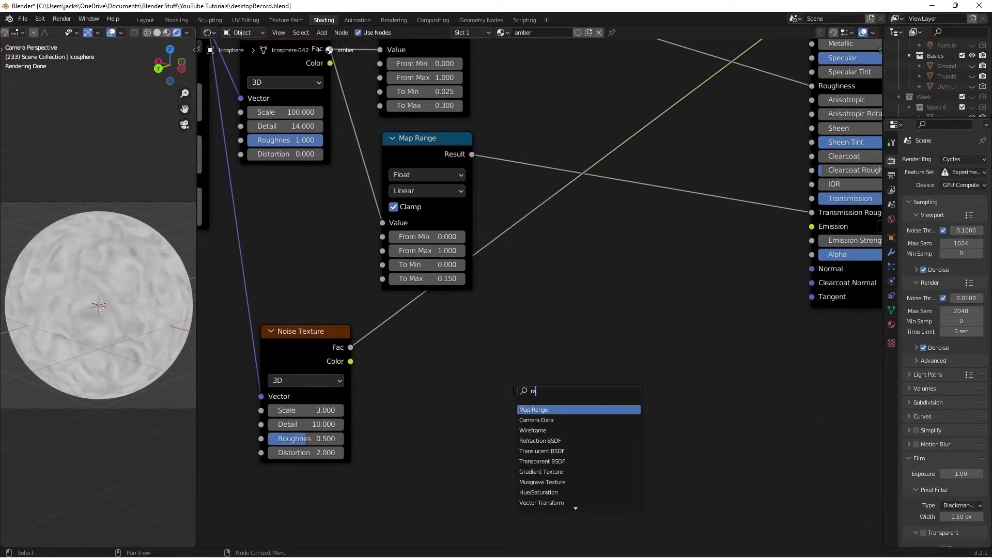
{"action": "key", "text": "Return"}
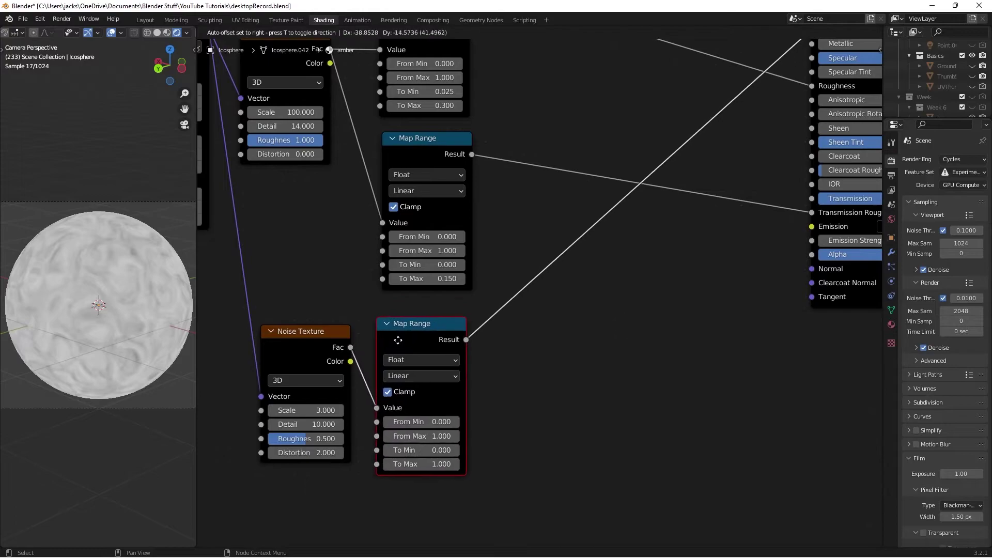
{"action": "left_click", "coordinate": [398, 339]}
Step: Set the new Map Range's To Max to 0.1 and save the file
{"action": "scroll", "coordinate": [517, 434], "scroll_direction": "up", "scroll_amount": 2}
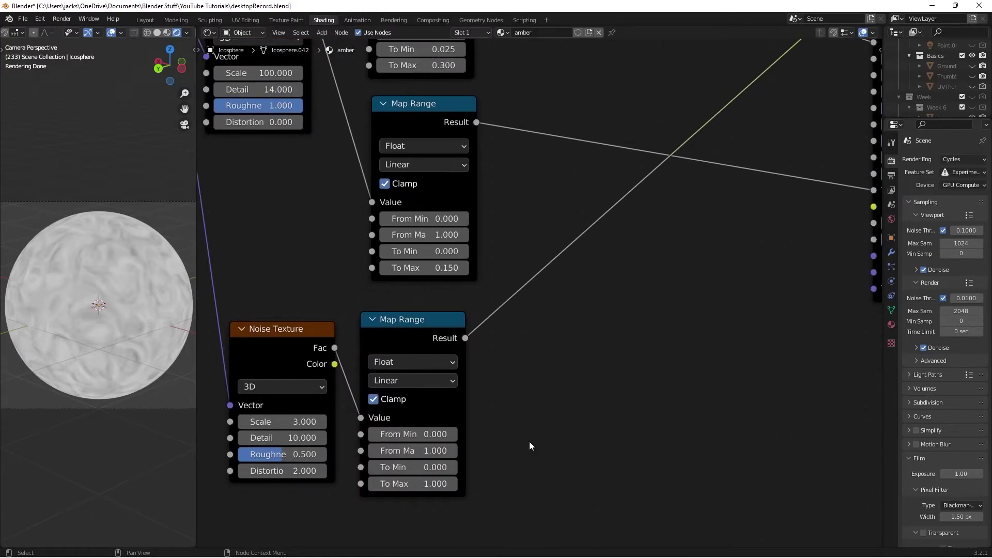
{"action": "left_click", "coordinate": [413, 484]}
{"action": "type", "text": ".1"}
{"action": "key", "text": "Return"}
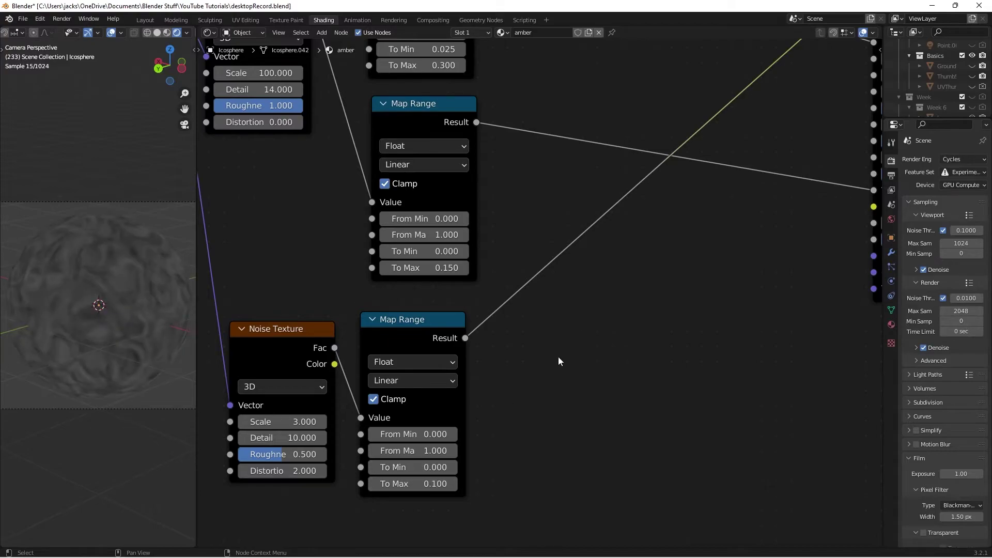
{"action": "key", "text": "ctrl+s"}
Step: Add a Bump node and connect the lowest Map Range's Result to its Height
{"action": "middle_click_drag", "start_coordinate": [672, 316], "coordinate": [527, 355]}
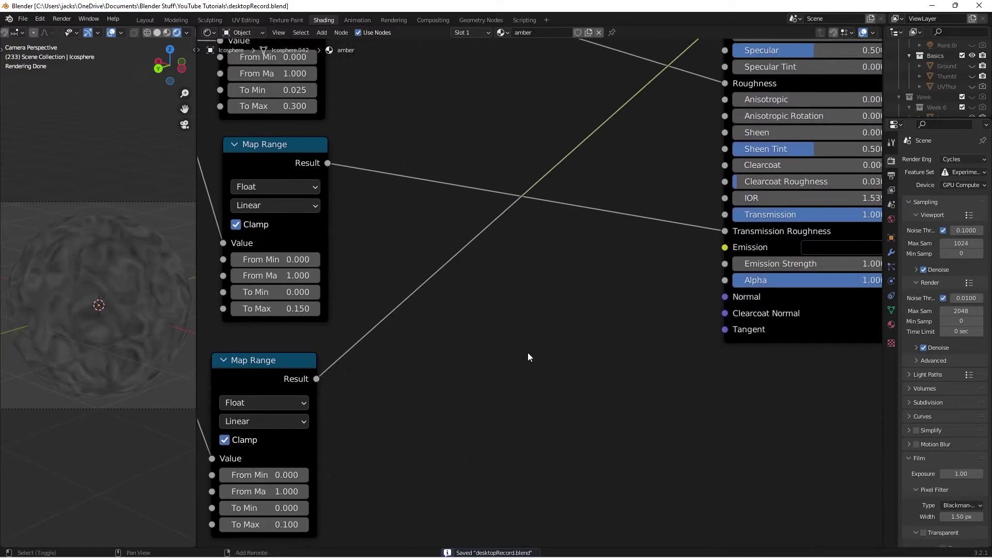
{"action": "key", "text": "shift+a"}
{"action": "type", "text": "bump"}
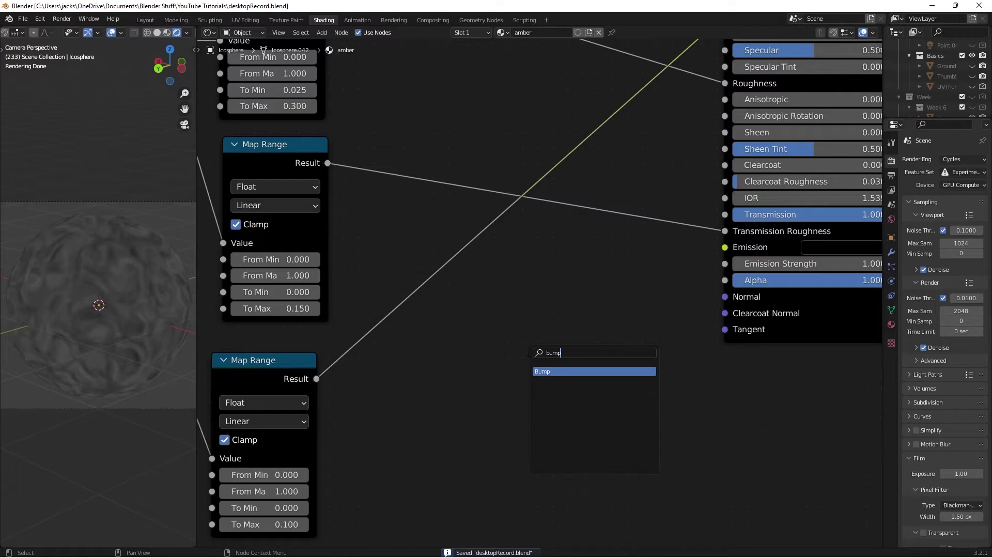
{"action": "key", "text": "Return"}
{"action": "left_click", "coordinate": [492, 321]}
{"action": "left_click_drag", "start_coordinate": [316, 379], "coordinate": [491, 415]}
Step: Set the Bump strength to 0.05 and connect its Normal output to the Principled BSDF's Normal
{"action": "left_click", "coordinate": [547, 382]}
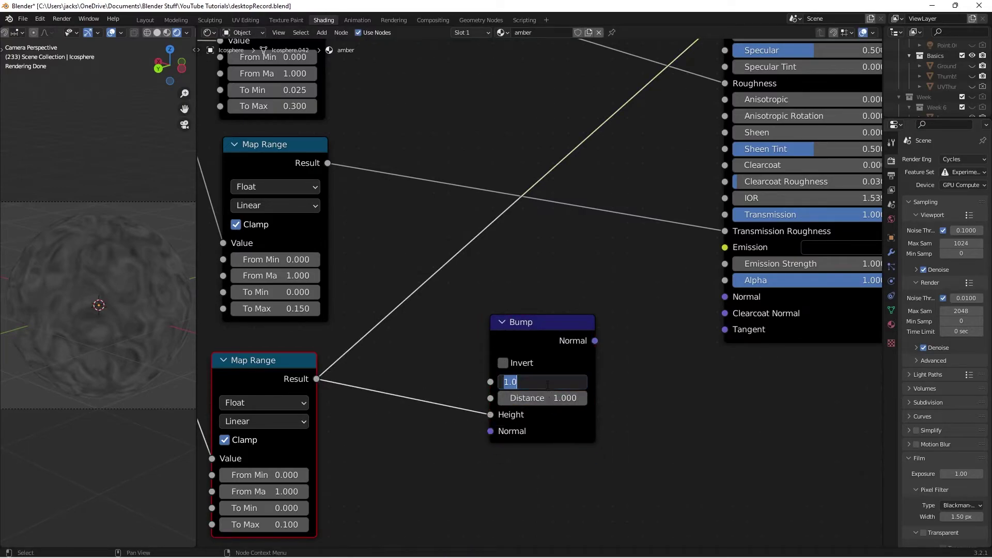
{"action": "type", "text": ".05"}
{"action": "key", "text": "Return"}
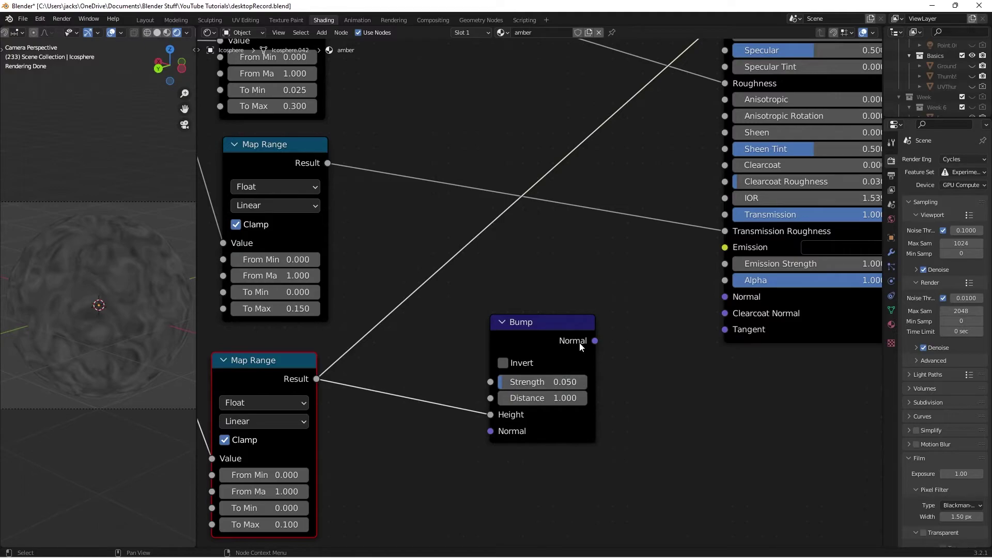
{"action": "left_click_drag", "start_coordinate": [595, 340], "coordinate": [722, 299]}
Step: Preview the Principled BSDF on the sphere with the bump applied, and deselect the sphere
{"action": "scroll", "coordinate": [672, 361], "scroll_direction": "right", "scroll_amount": 10}
{"action": "scroll", "coordinate": [672, 362], "scroll_direction": "up", "scroll_amount": 6}
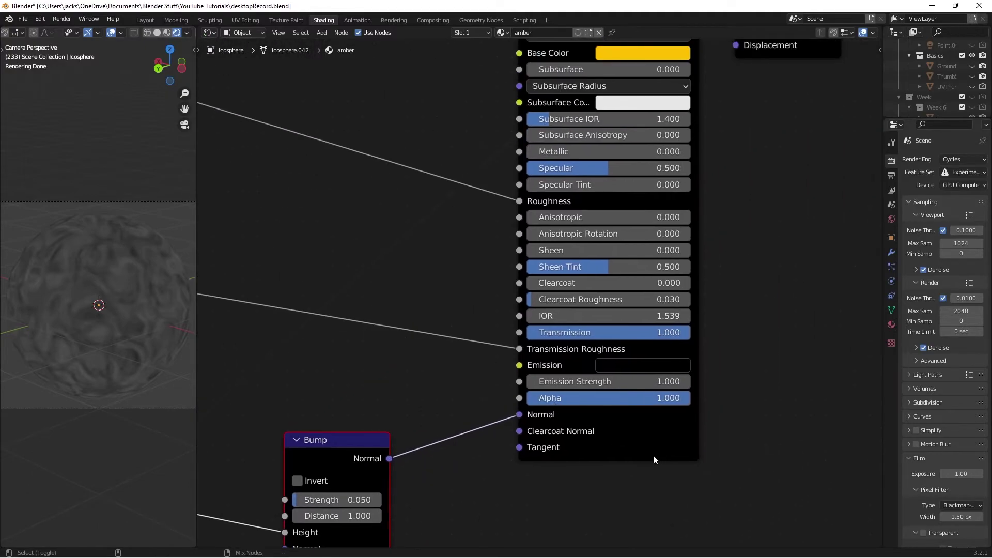
{"action": "left_click", "coordinate": [653, 454], "text": "shift"}
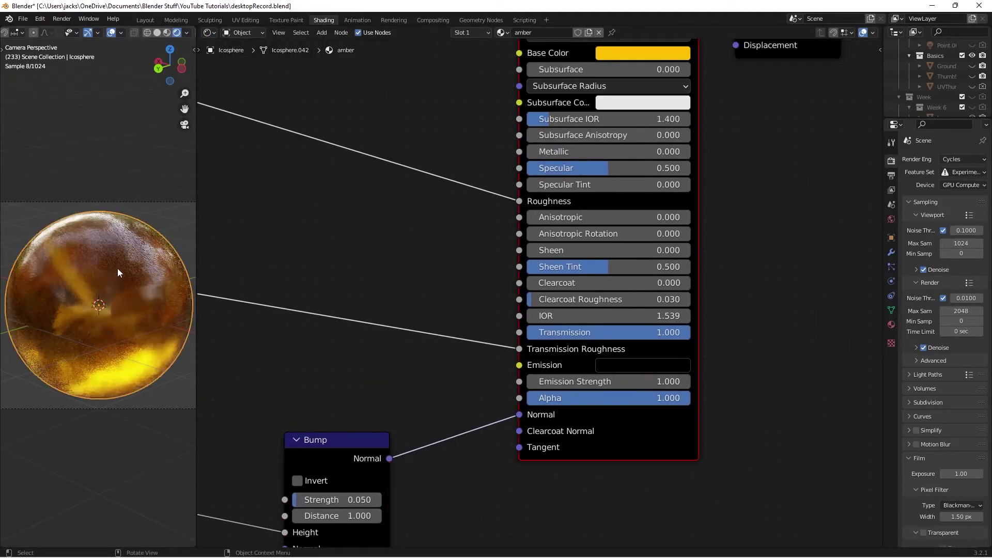
{"action": "left_click", "coordinate": [165, 212]}
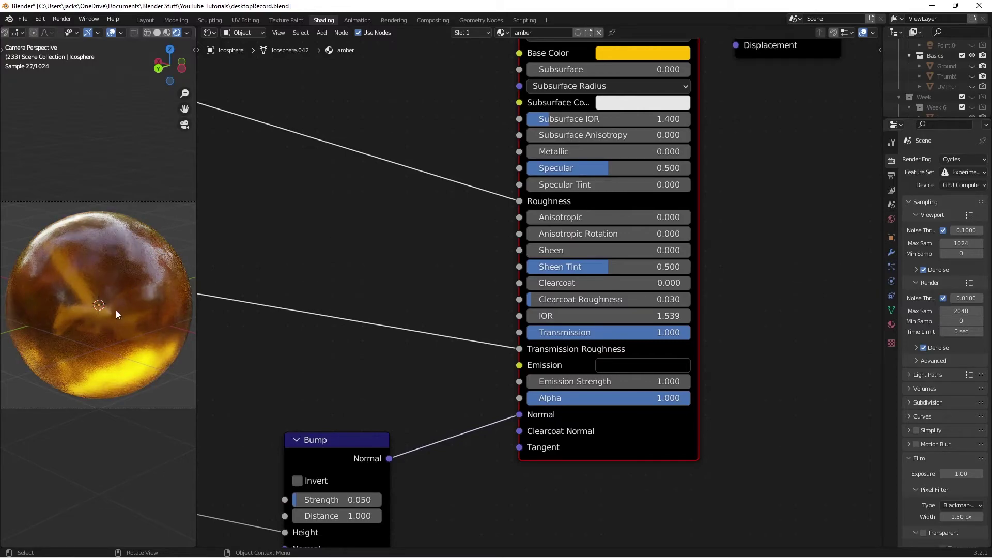
Step: Hide the amber sphere and assign the existing woundedReptileSkin material to the dragon in the Layout workspace
{"action": "left_click", "coordinate": [78, 315]}
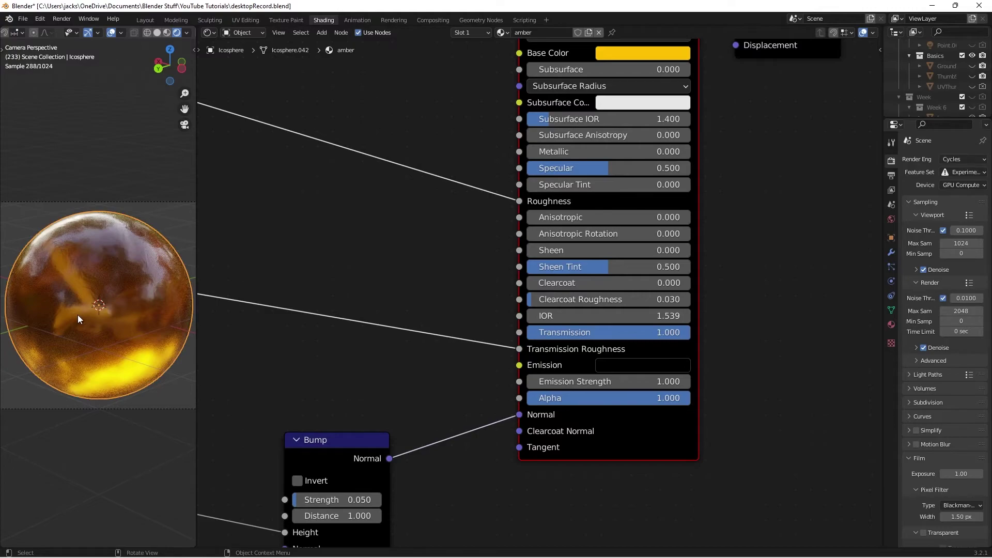
{"action": "key", "text": "h"}
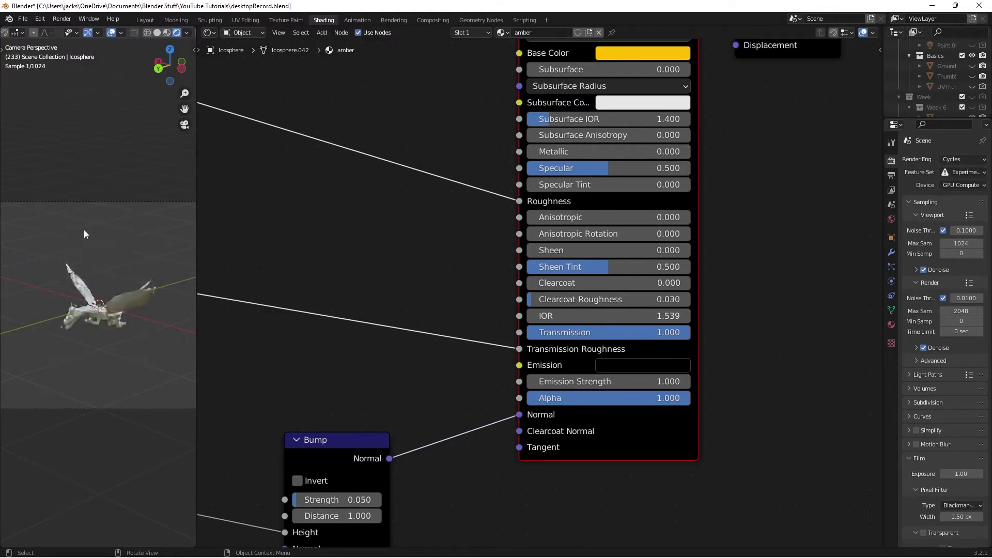
{"action": "left_click", "coordinate": [96, 311]}
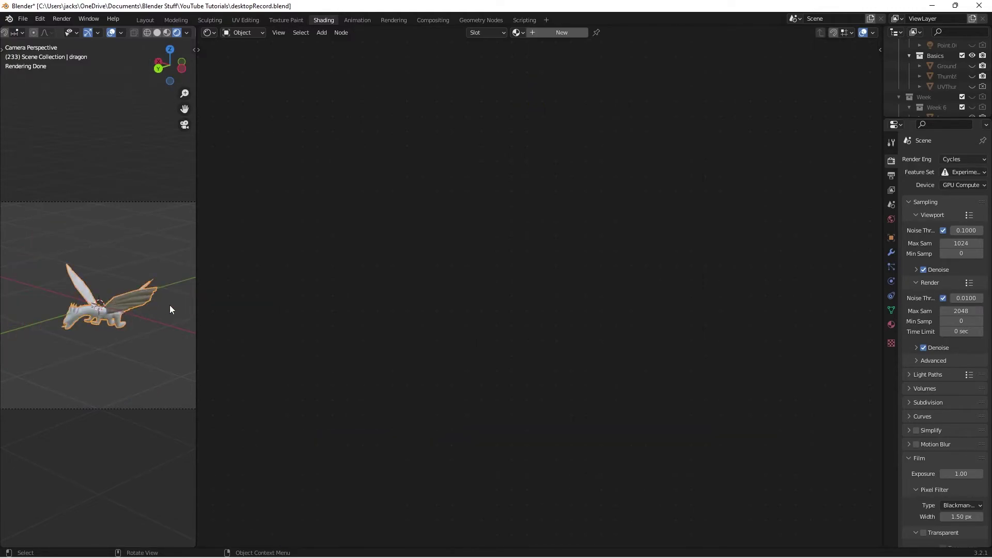
{"action": "left_click", "coordinate": [145, 20]}
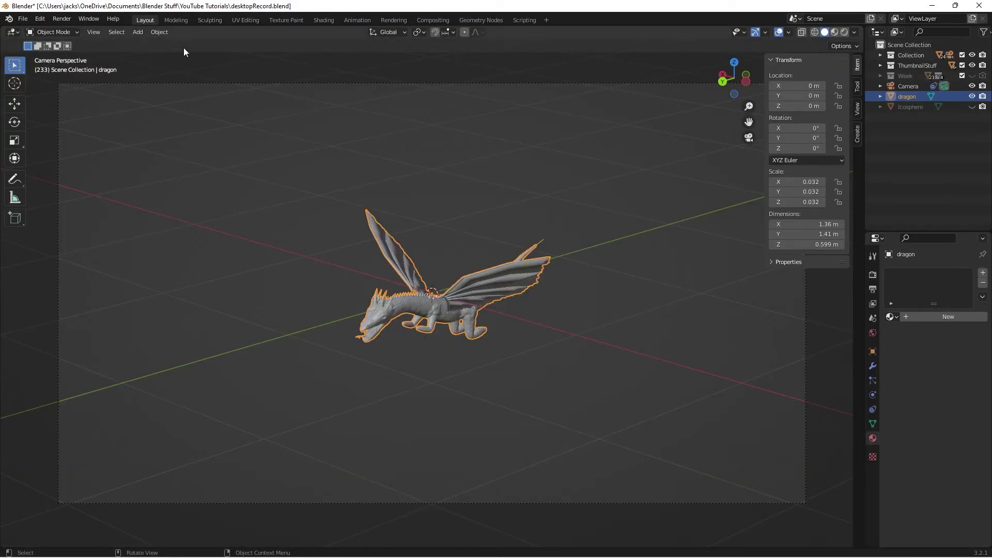
{"action": "left_click", "coordinate": [890, 317]}
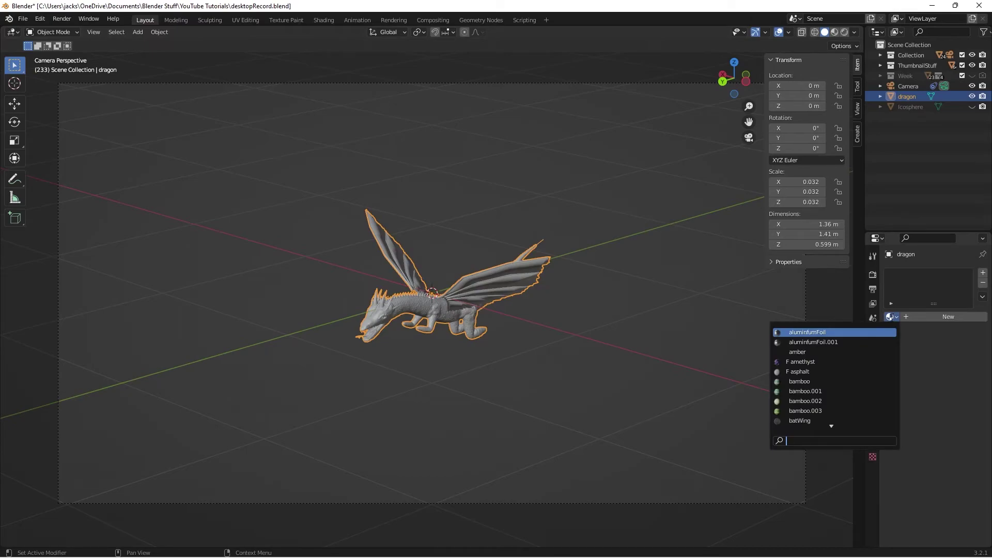
{"action": "type", "text": "wound"}
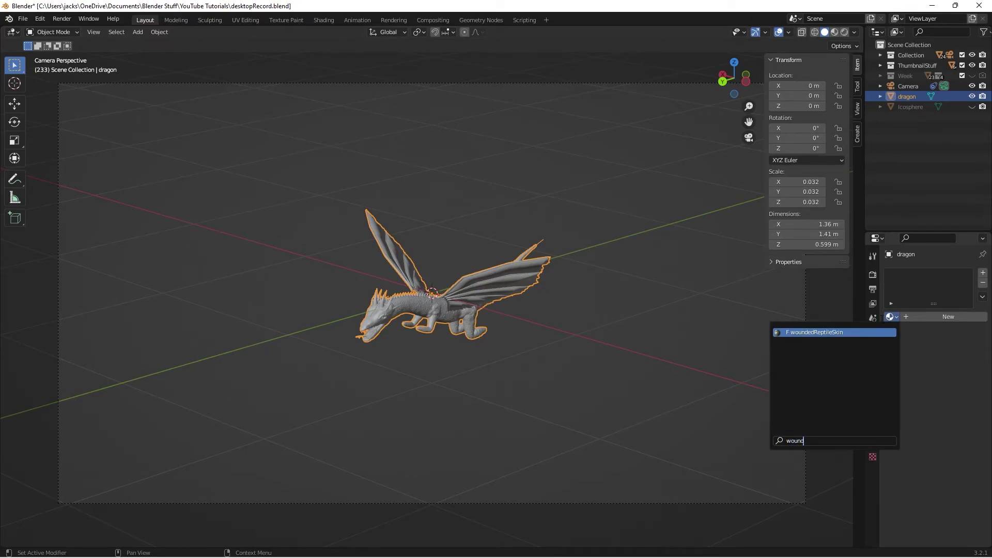
{"action": "left_click", "coordinate": [829, 332]}
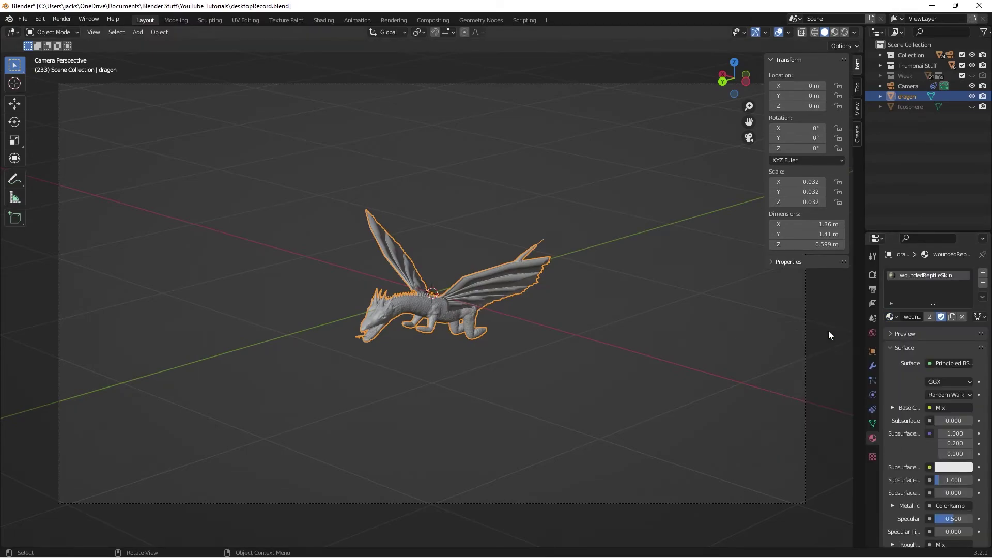
{"action": "left_click", "coordinate": [907, 96]}
Step: Display the dragon in rendered shading through the camera and save the file
{"action": "key", "text": "z"}
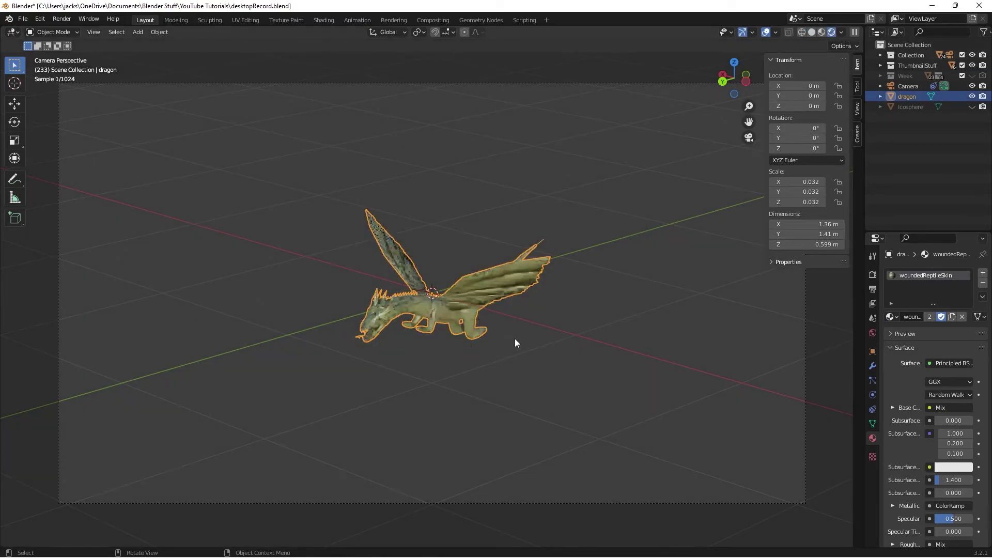
{"action": "scroll", "coordinate": [432, 336], "scroll_direction": "up", "scroll_amount": 2}
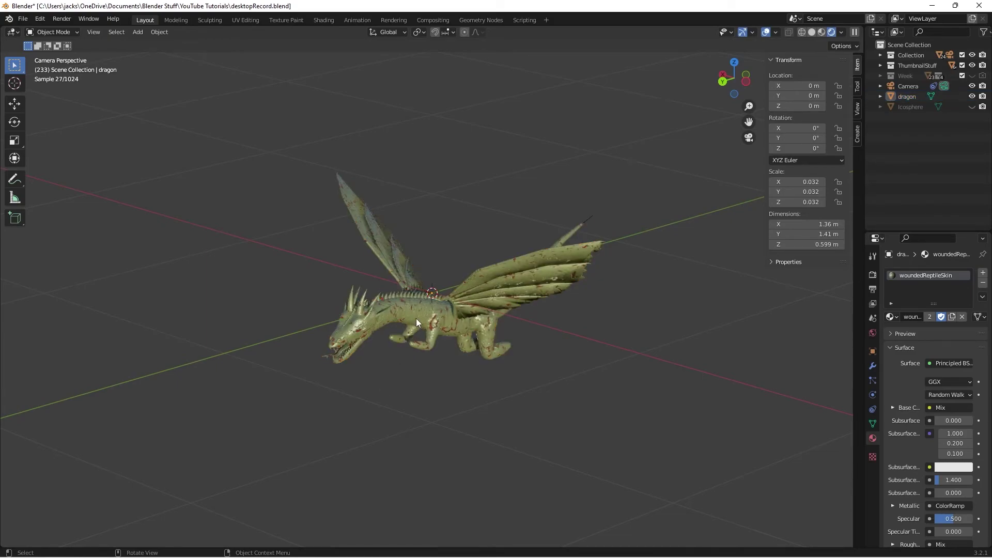
{"action": "left_click", "coordinate": [407, 385]}
{"action": "key", "text": "ctrl+s"}
{"action": "scroll", "coordinate": [547, 279], "scroll_direction": "down", "scroll_amount": 2}
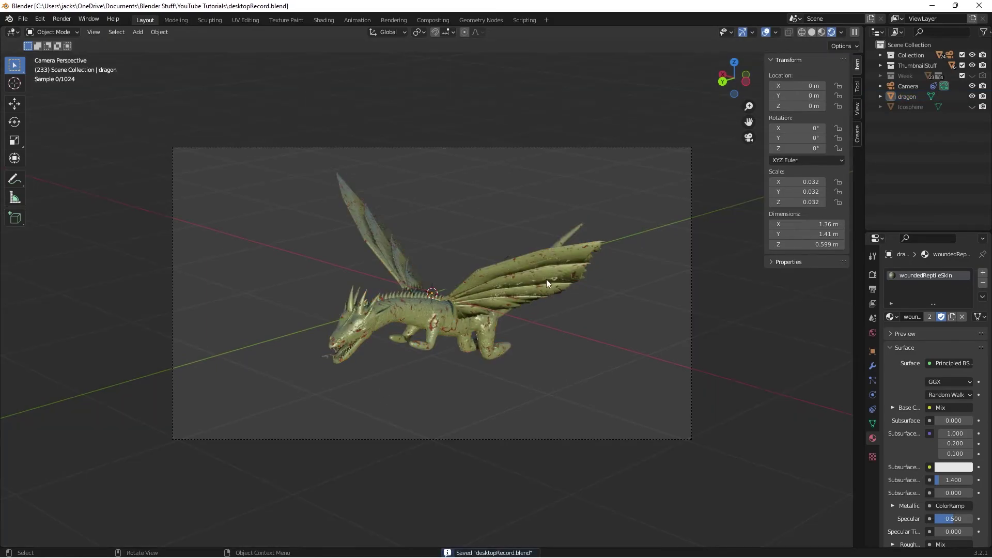
{"action": "scroll", "coordinate": [544, 285], "scroll_direction": "up", "scroll_amount": 1}
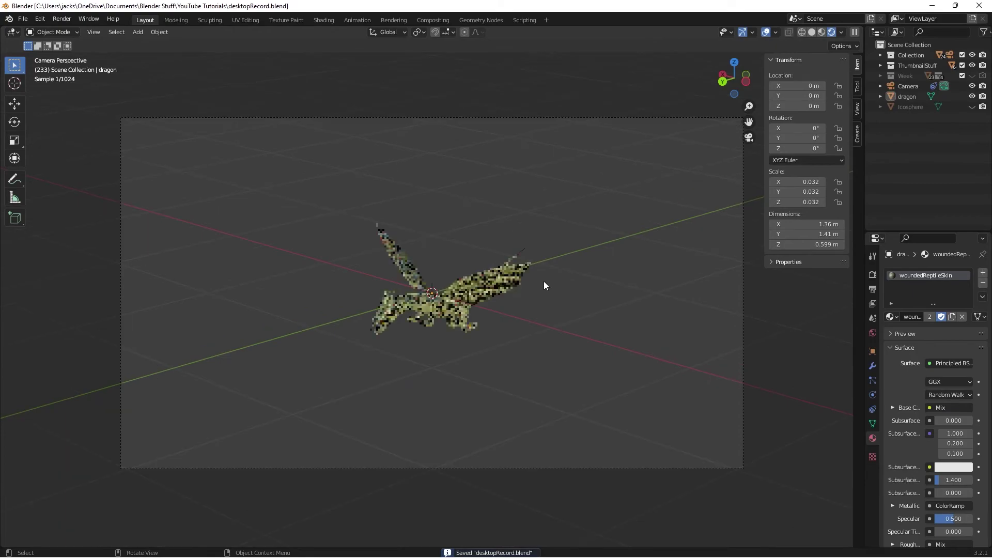
Step: Unhide the Icosphere around the dragon and save the file
{"action": "left_click", "coordinate": [972, 107]}
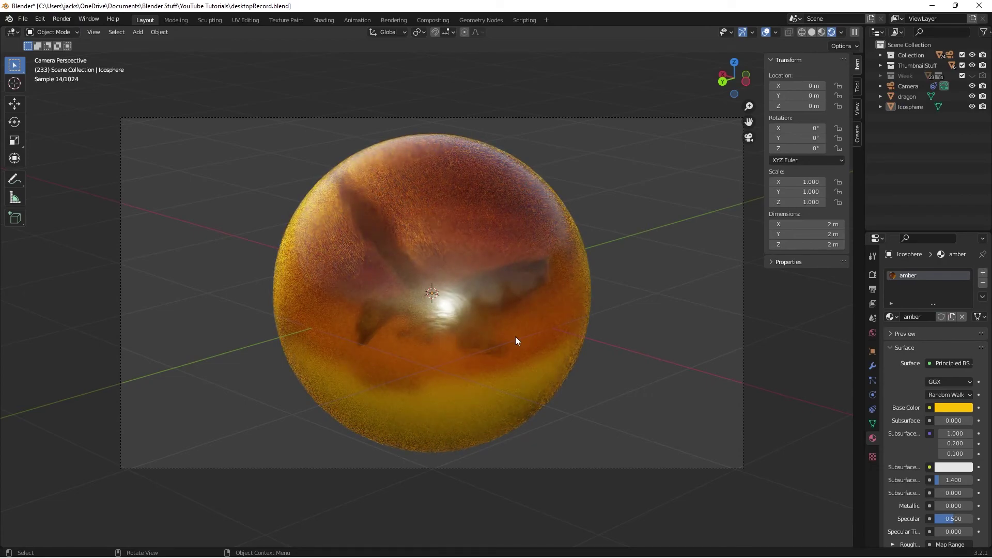
{"action": "key", "text": "ctrl+s"}
{"action": "left_click", "coordinate": [519, 230]}
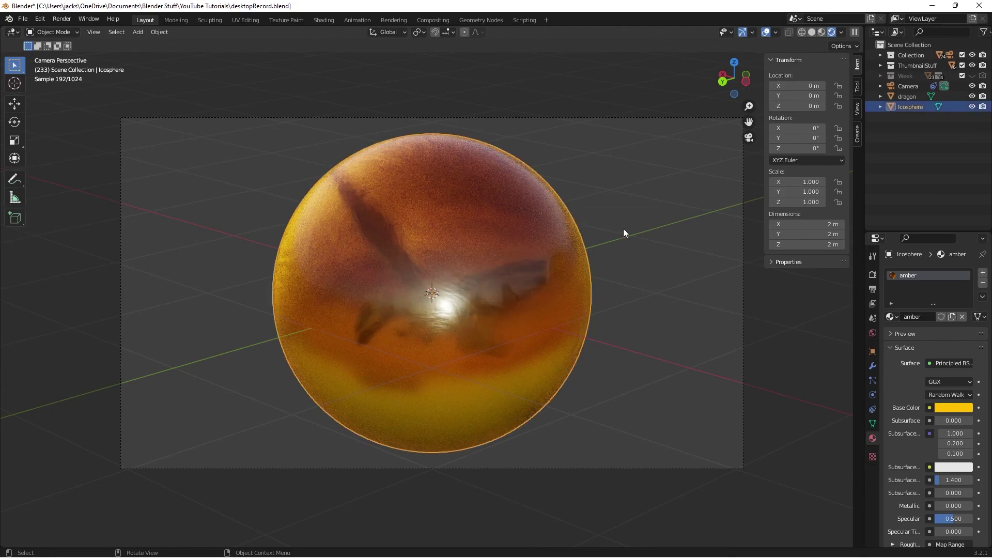
{"action": "left_click", "coordinate": [627, 229]}
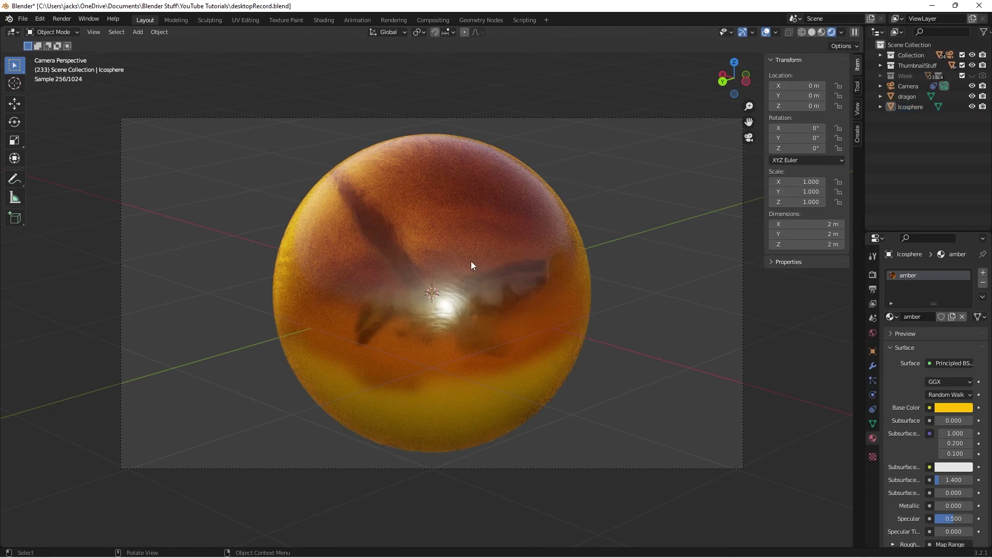